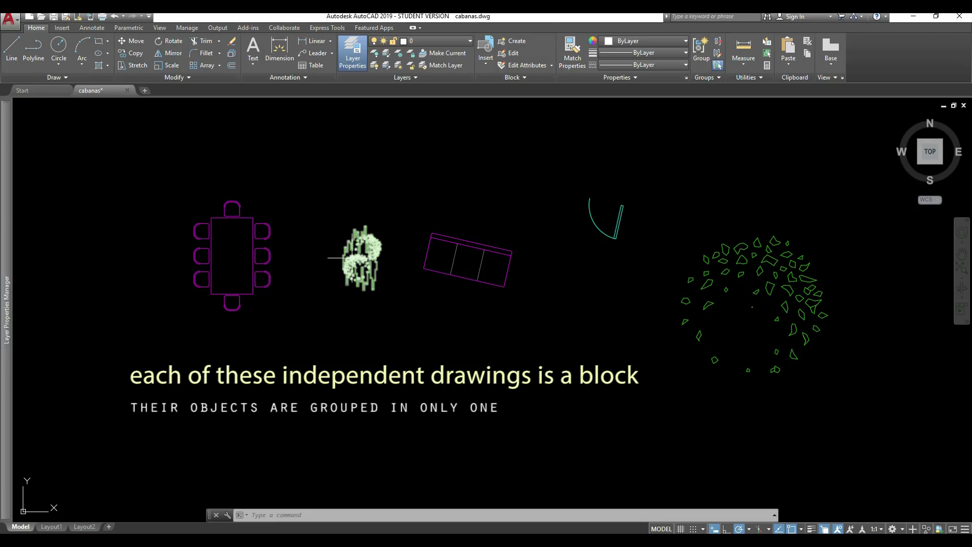
- Select the sofa and the tree in cabanas.dwg to show each is a single block
{"action": "left_click", "coordinate": [424, 262]}
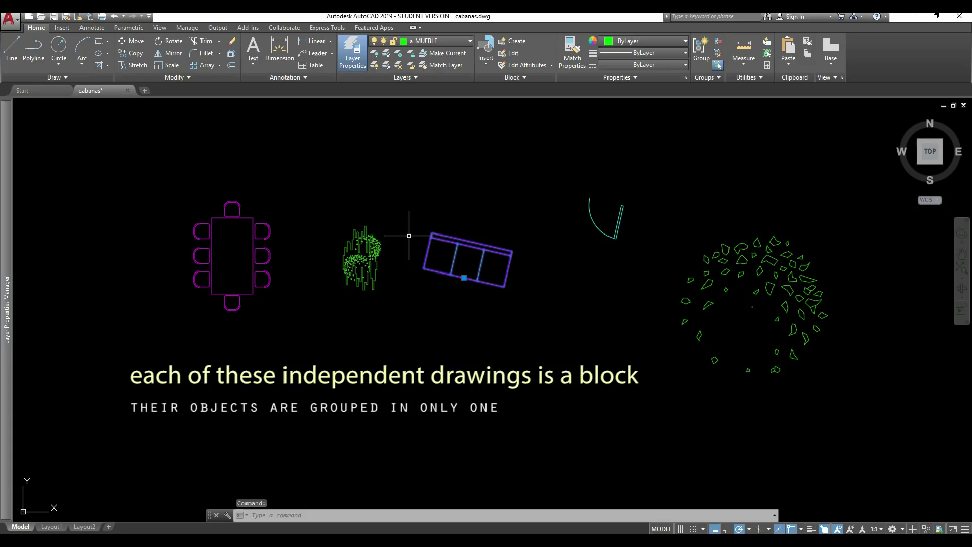
{"action": "left_click", "coordinate": [708, 262]}
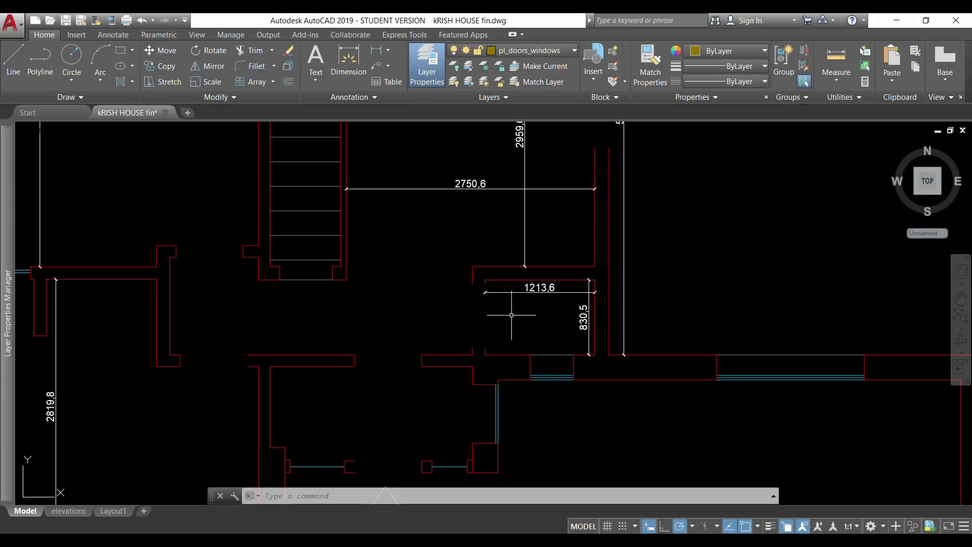
- Browse the house plan's saved blocks in the Insert gallery and pick door standard
{"action": "left_click", "coordinate": [594, 66]}
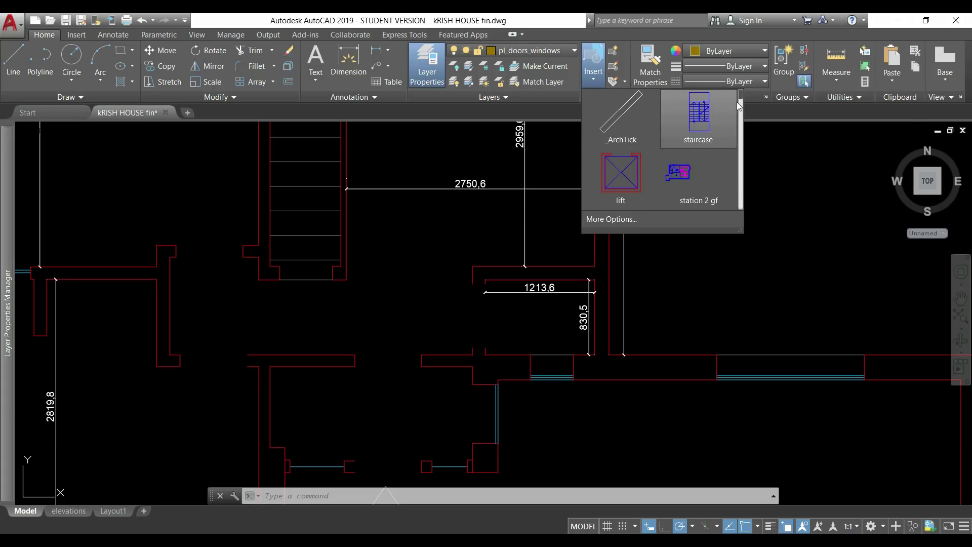
{"action": "scroll", "coordinate": [740, 101], "scroll_direction": "down", "scroll_amount": 1}
{"action": "left_click_drag", "start_coordinate": [740, 102], "coordinate": [741, 211]}
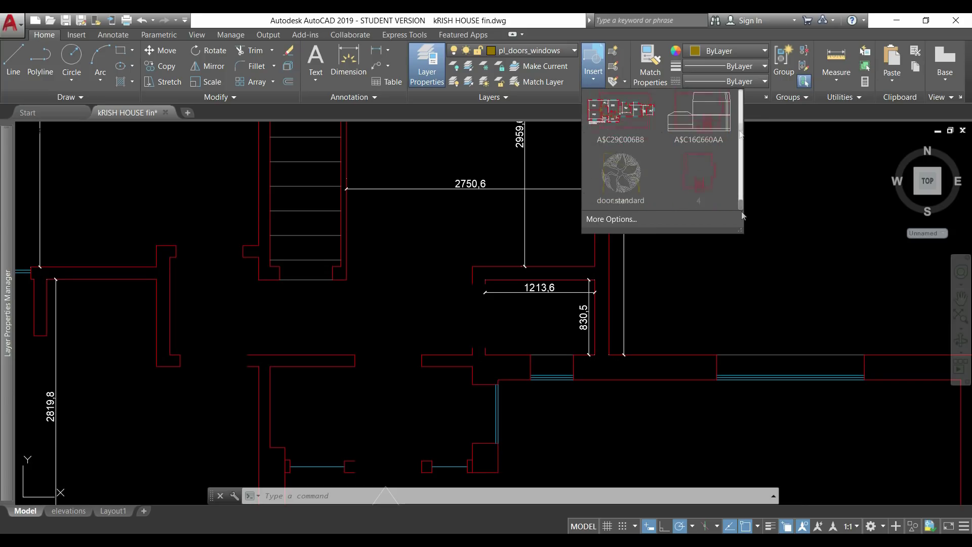
{"action": "left_click", "coordinate": [632, 196]}
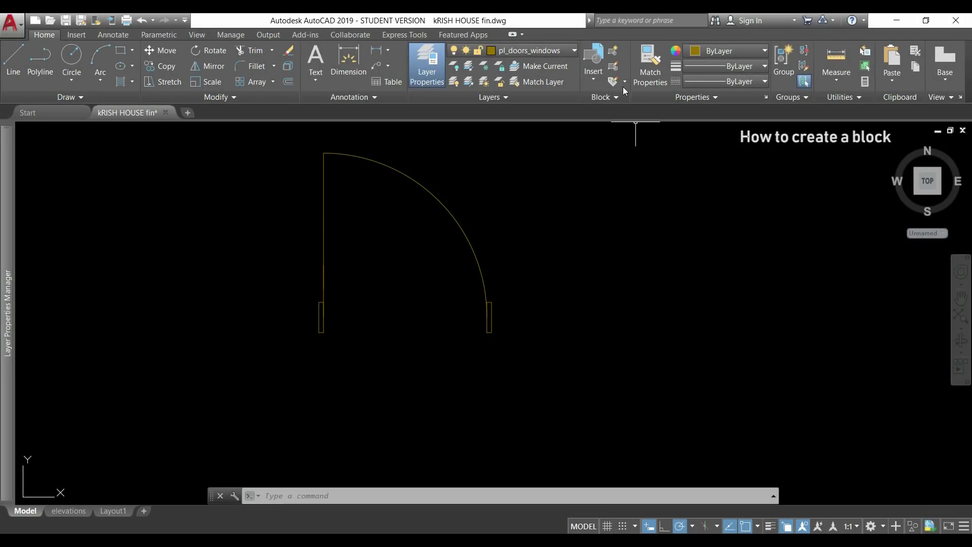
- Define block 'door standard' from the seven door lines, base point at the door's lower-left corner
{"action": "left_click", "coordinate": [616, 51]}
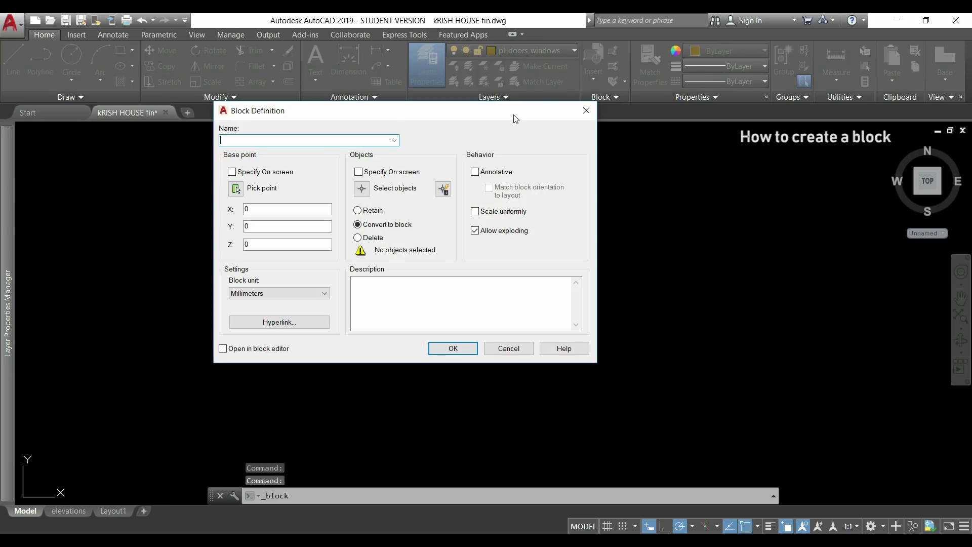
{"action": "mouse_move", "coordinate": [515, 119]}
{"action": "left_mouse_down"}
{"action": "mouse_move", "coordinate": [751, 121]}
{"action": "mouse_move", "coordinate": [784, 131]}
{"action": "left_mouse_up"}
{"action": "type", "text": "door standard"}
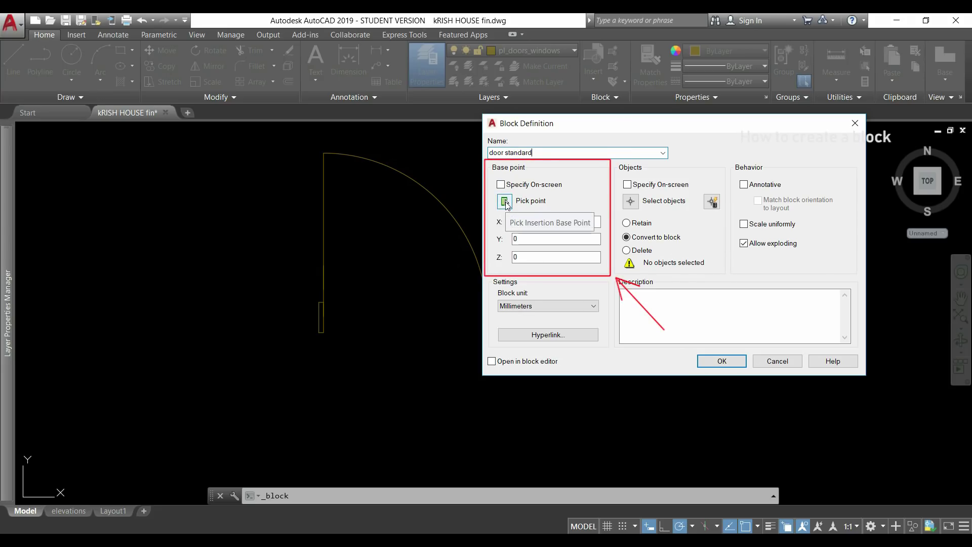
{"action": "left_click", "coordinate": [505, 201]}
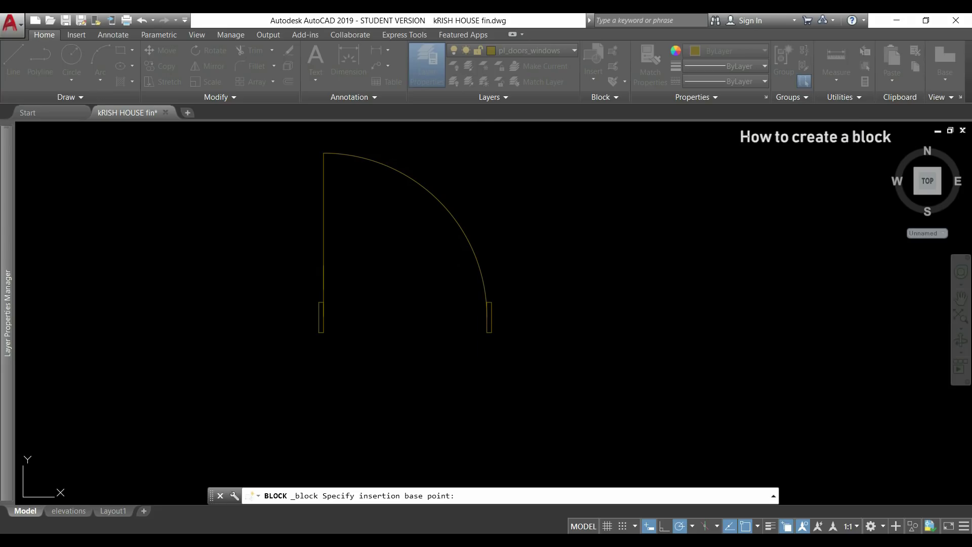
{"action": "left_click", "coordinate": [319, 333]}
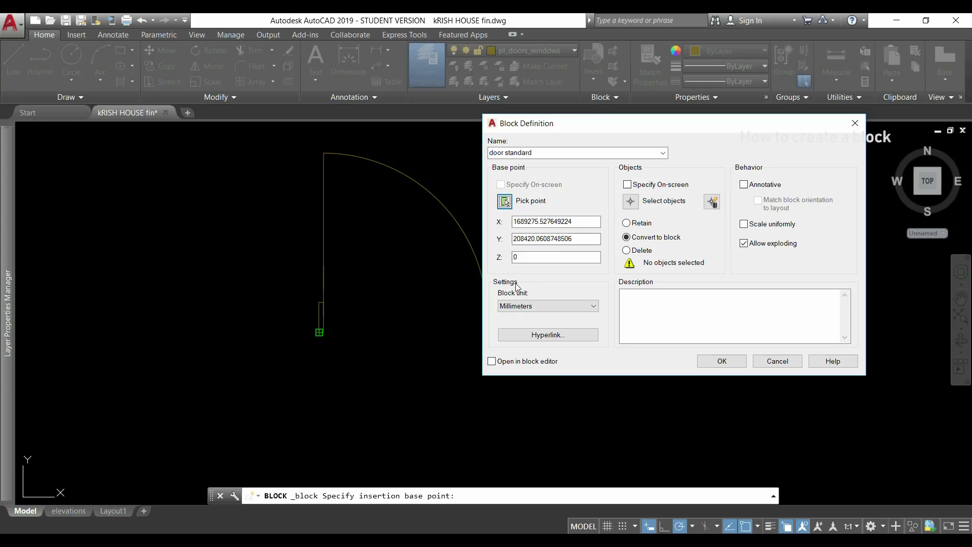
{"action": "left_click", "coordinate": [630, 203]}
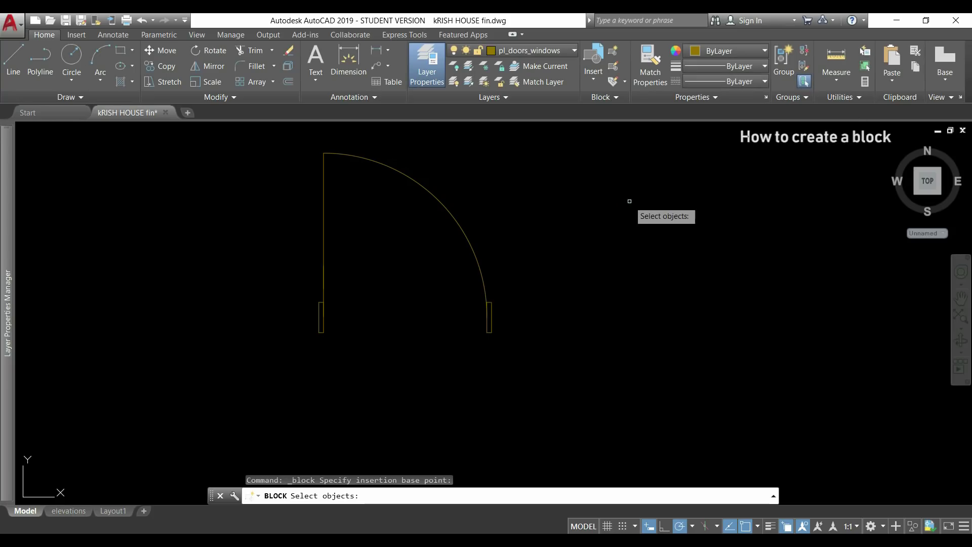
{"action": "left_click", "coordinate": [610, 368]}
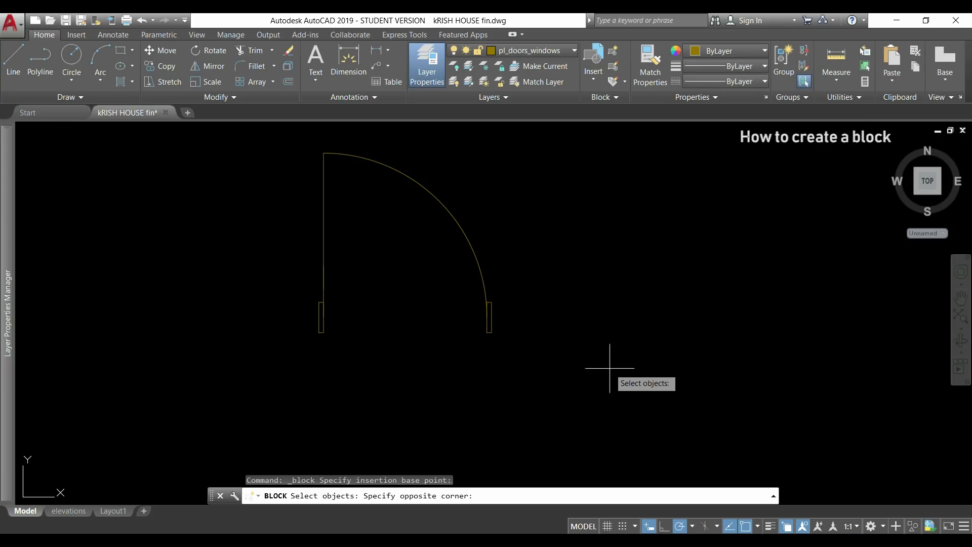
{"action": "left_click", "coordinate": [252, 143]}
{"action": "key", "text": "Return"}
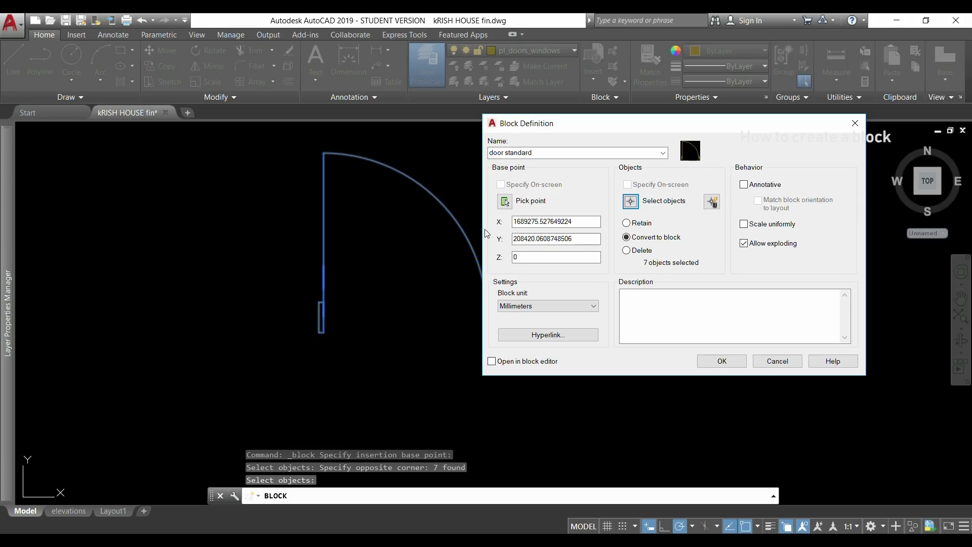
{"action": "left_click", "coordinate": [722, 362]}
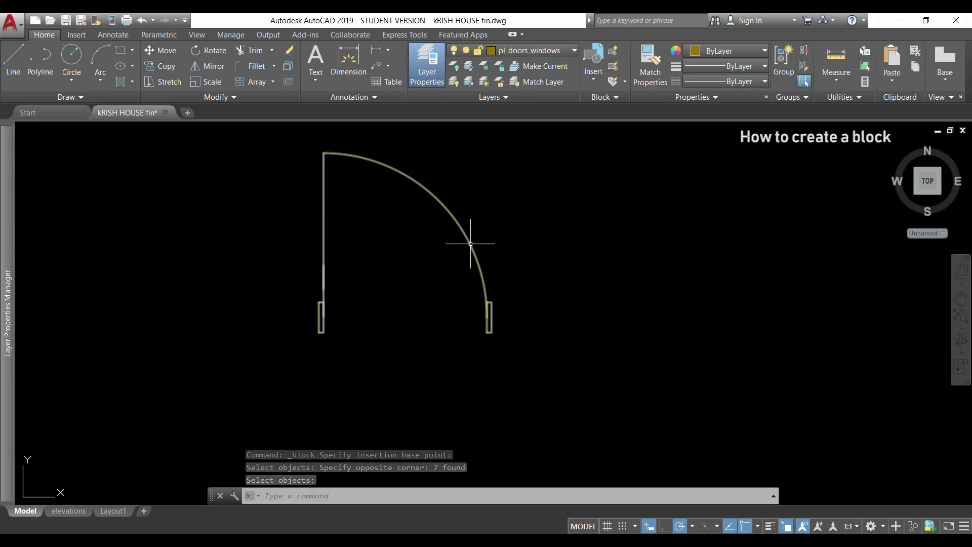
- Insert a door standard block into the wall opening left of the 1213,6 dimension
{"action": "mouse_move", "coordinate": [470, 244]}
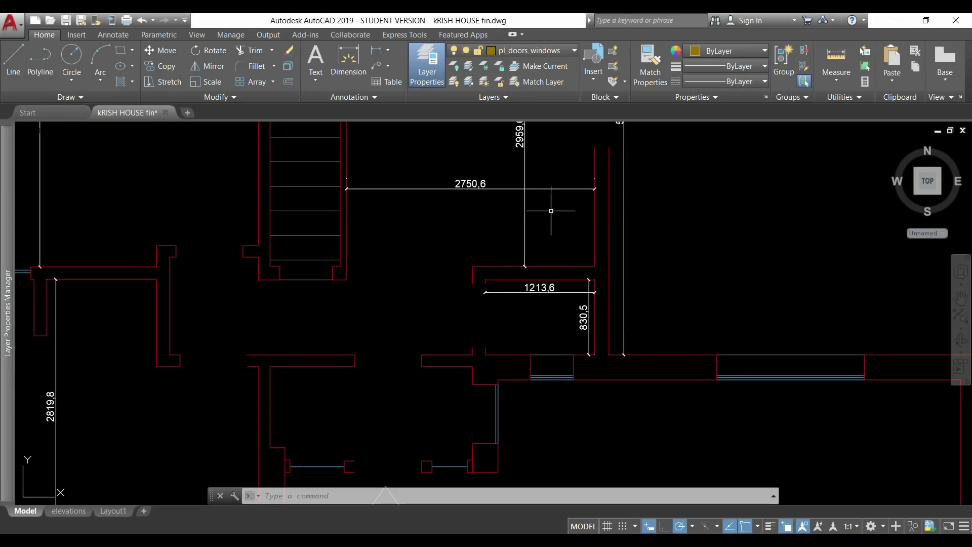
{"action": "left_click", "coordinate": [594, 68]}
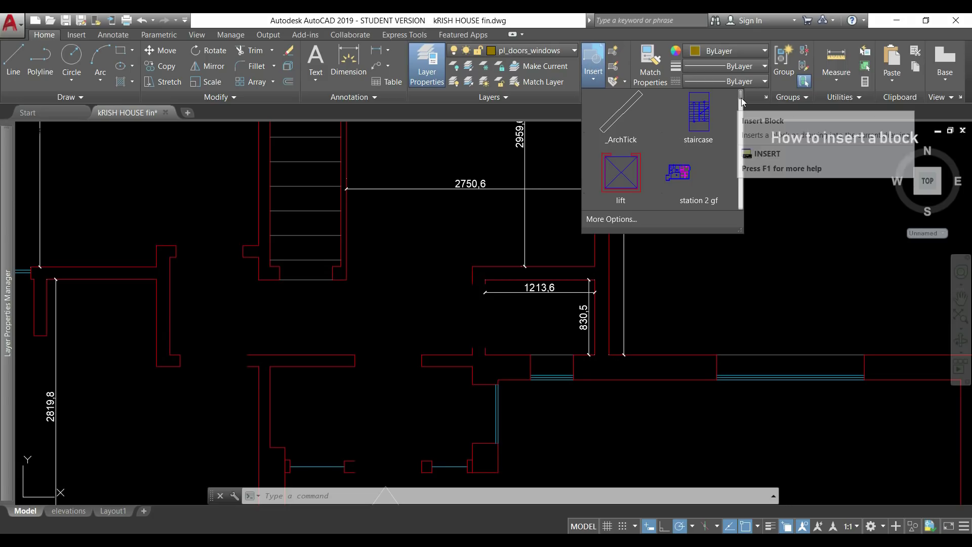
{"action": "left_click_drag", "start_coordinate": [740, 97], "coordinate": [741, 209]}
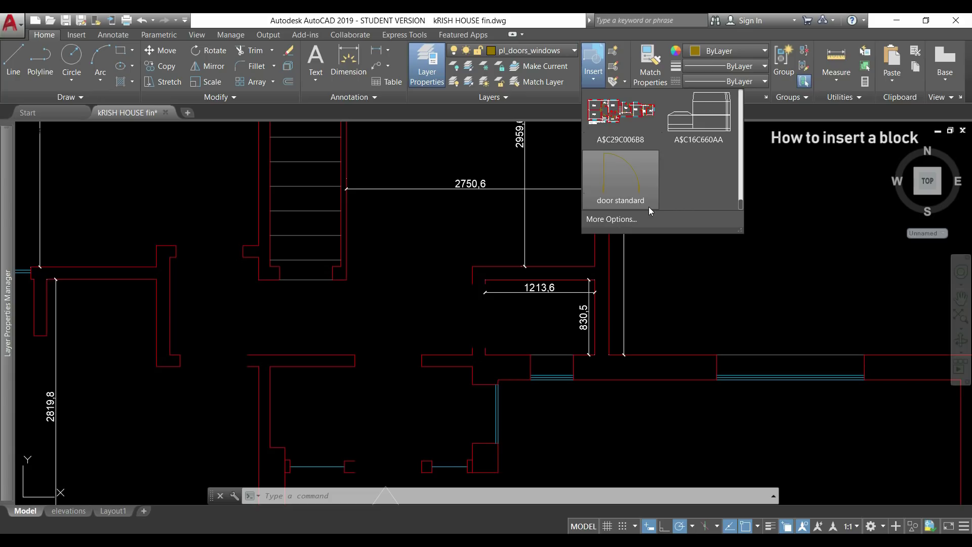
{"action": "left_click", "coordinate": [631, 193]}
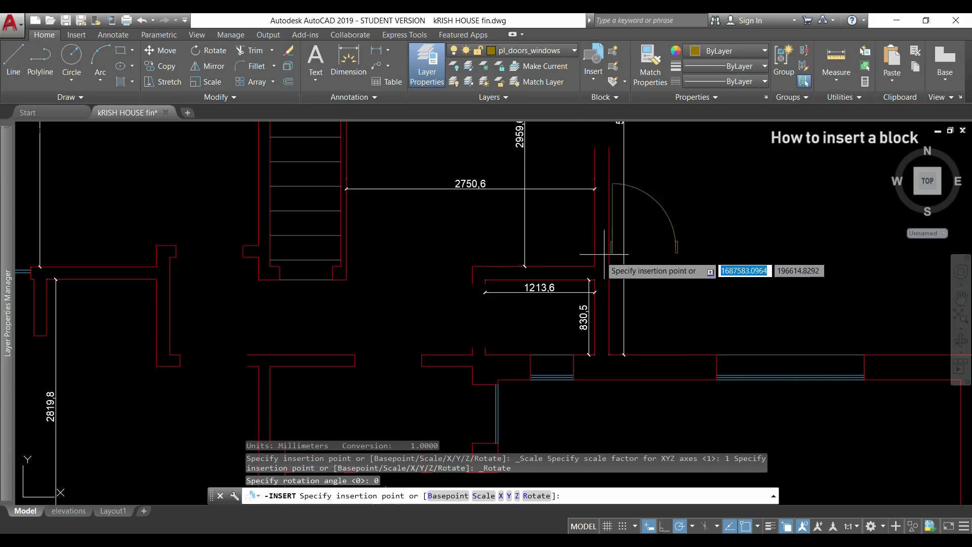
{"action": "left_click", "coordinate": [355, 365]}
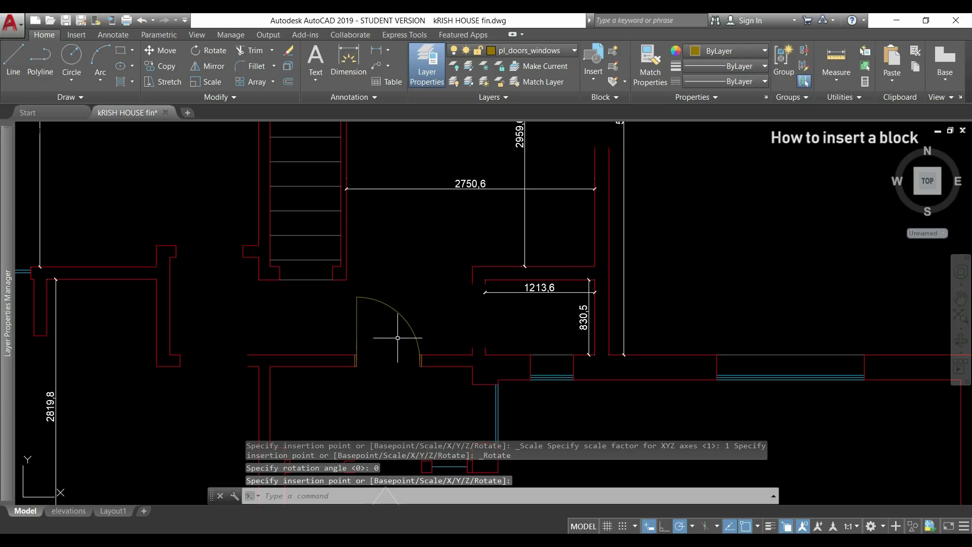
{"action": "key", "text": "Return"}
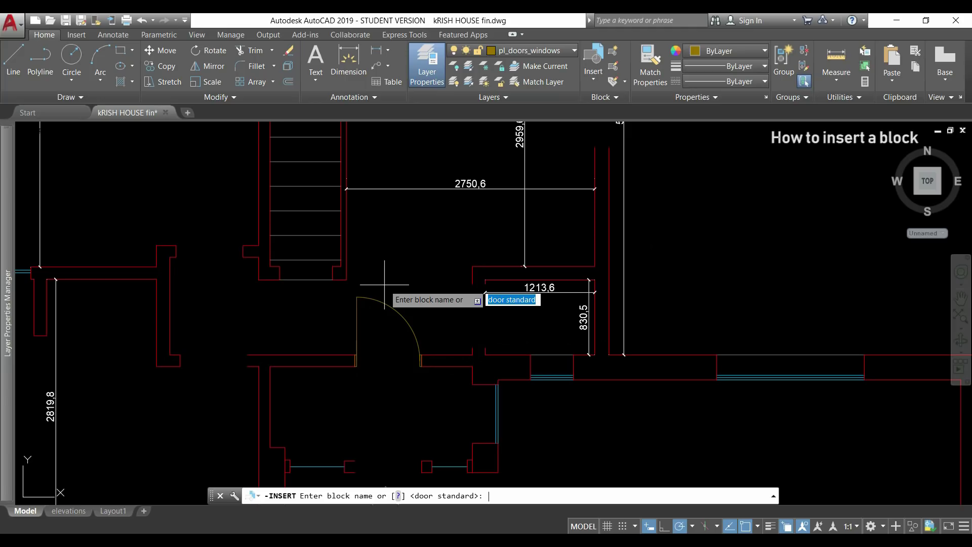
- Insert two more door standard blocks at wall endpoints, scale 1, one of them rotated
{"action": "key", "text": "Return"}
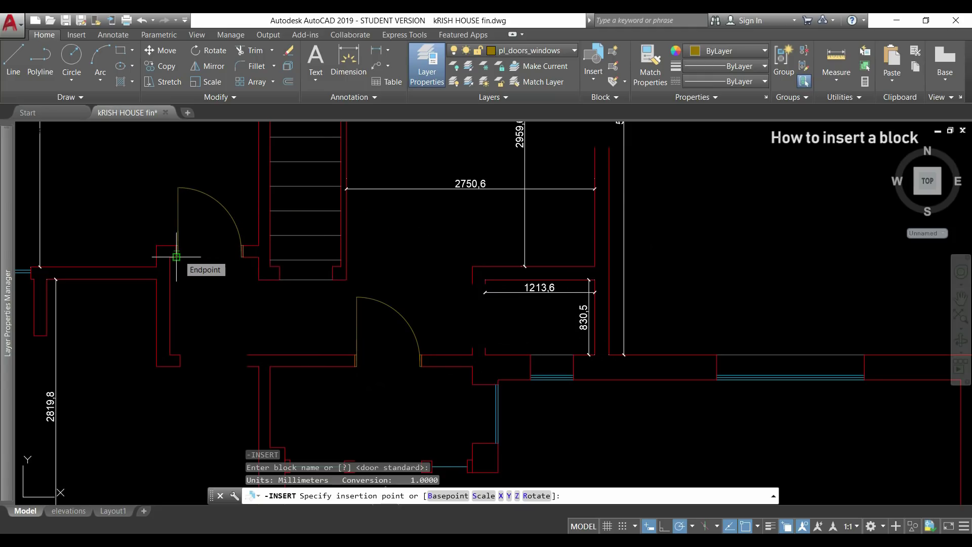
{"action": "left_click", "coordinate": [177, 257]}
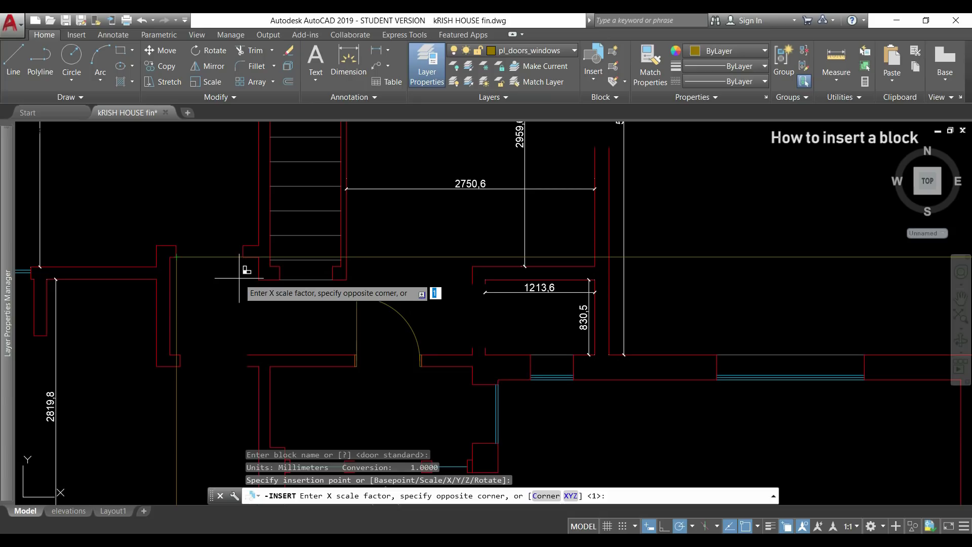
{"action": "key", "text": "Return"}
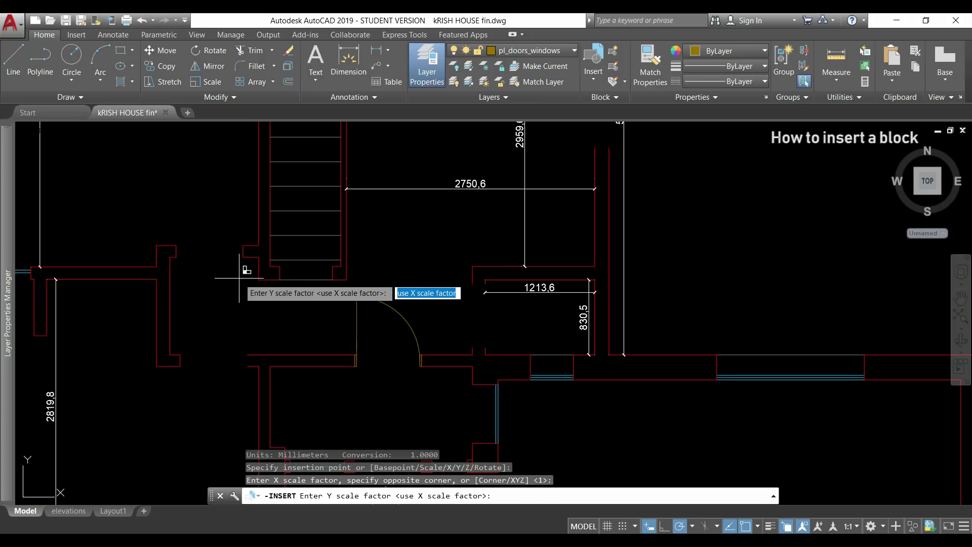
{"action": "middle_click_drag", "start_coordinate": [239, 277], "coordinate": [339, 254]}
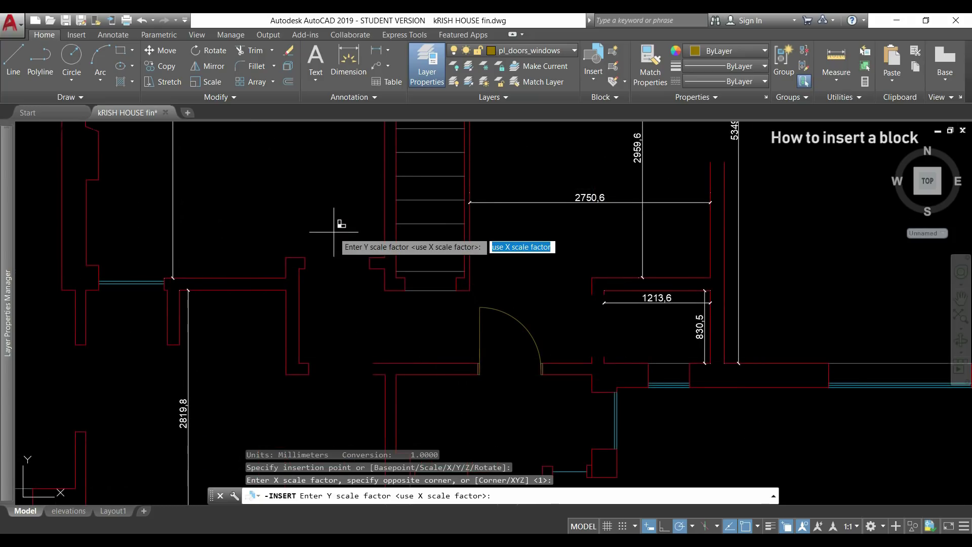
{"action": "key", "text": "Return"}
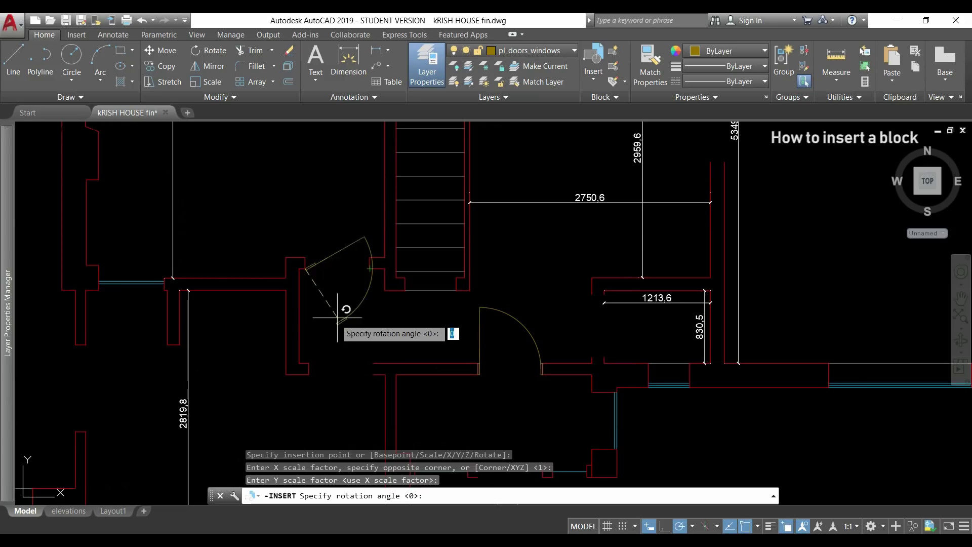
{"action": "left_click", "coordinate": [373, 267]}
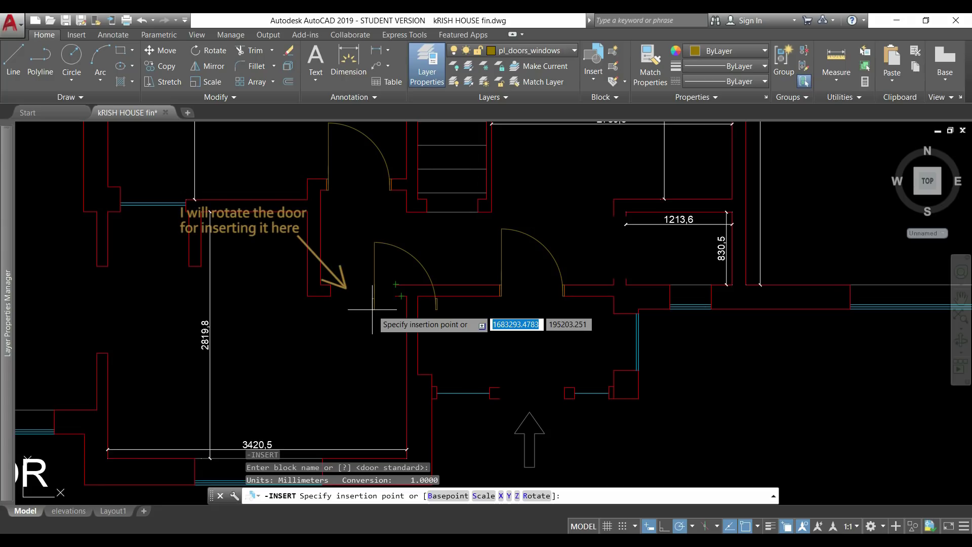
{"action": "left_click", "coordinate": [396, 284]}
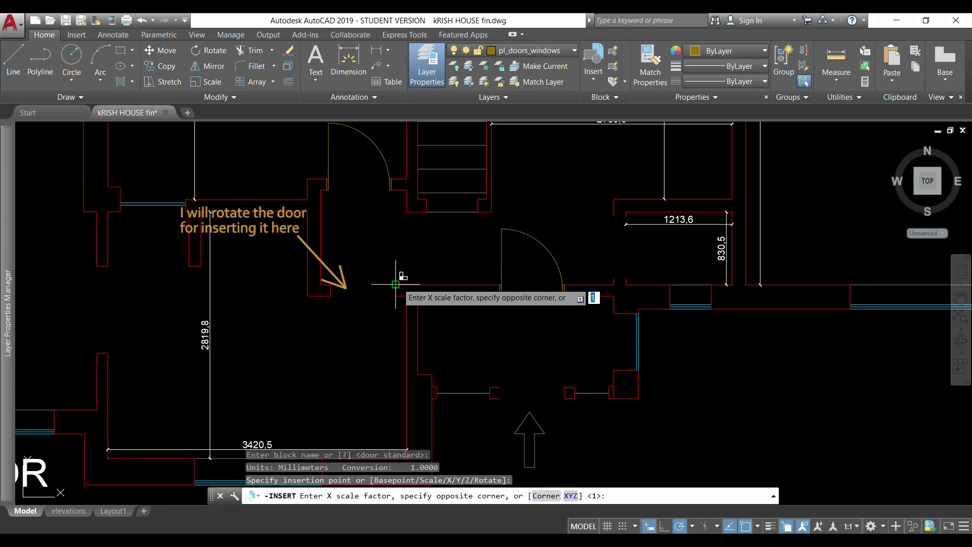
{"action": "key", "text": "Return"}
{"action": "key", "text": "Return"}
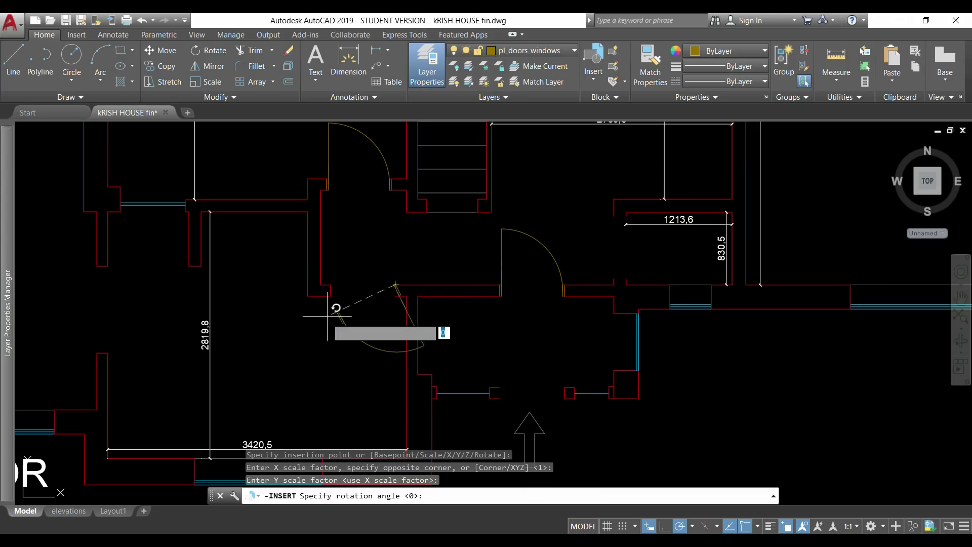
{"action": "left_click", "coordinate": [330, 285]}
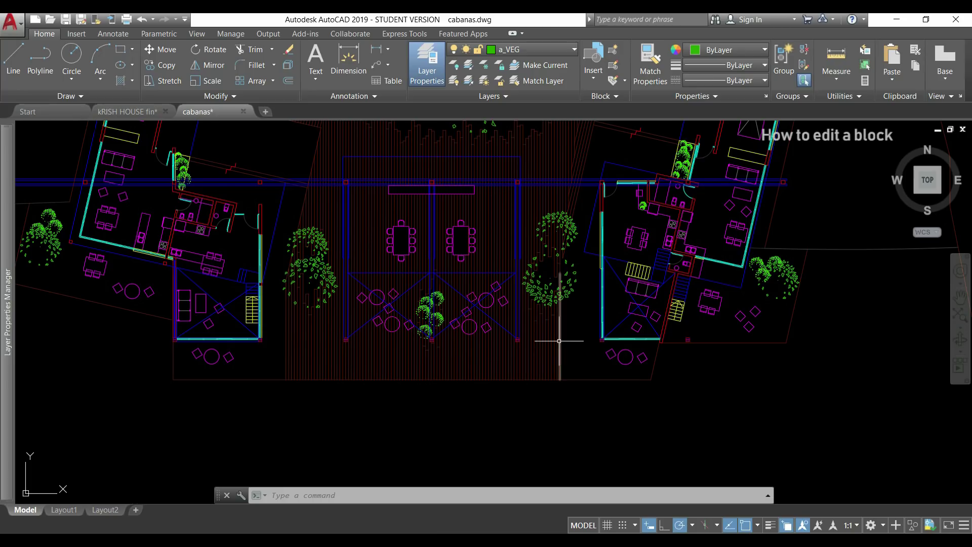
- Zoom into the tree cluster and open tree block ca_arb_plan024 in Edit Block Definition
{"action": "scroll", "coordinate": [550, 340], "scroll_direction": "up", "scroll_amount": 2}
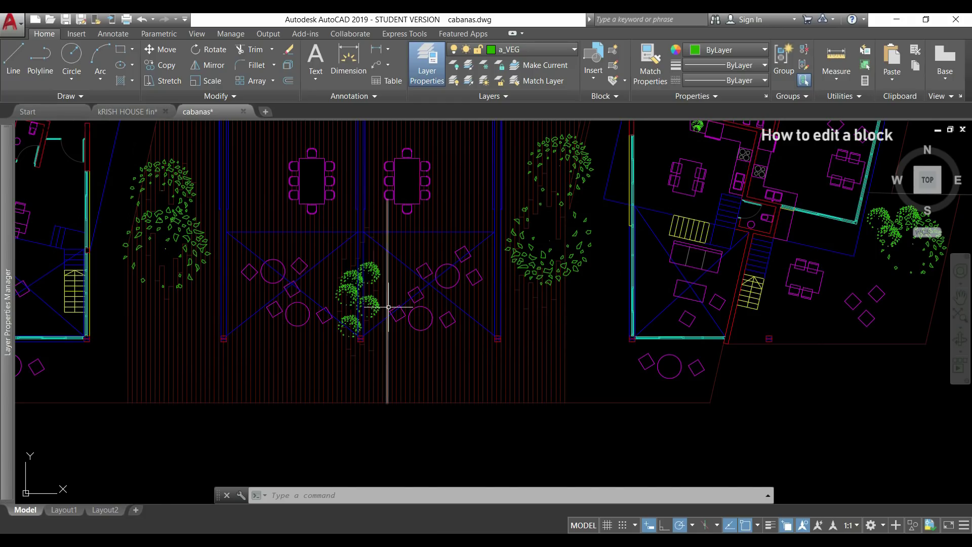
{"action": "scroll", "coordinate": [392, 309], "scroll_direction": "up", "scroll_amount": 4}
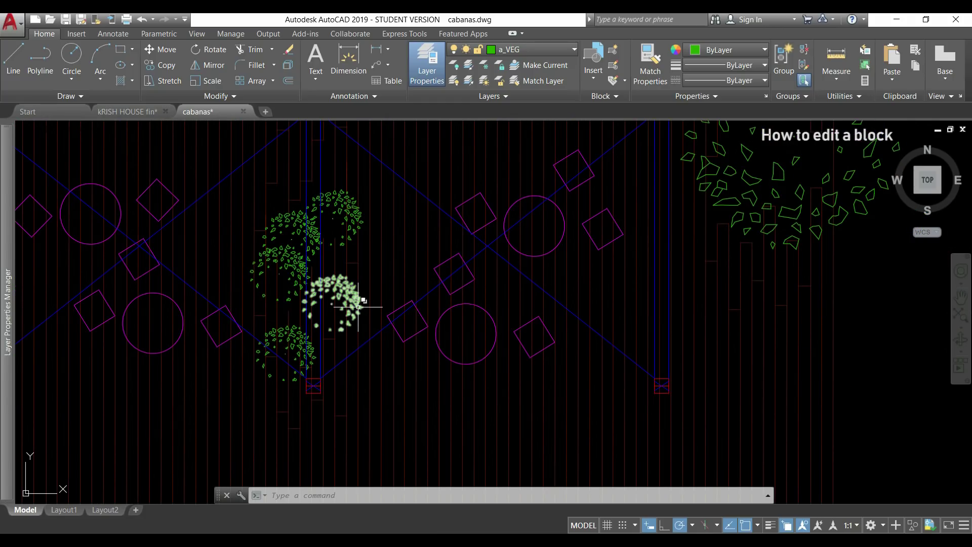
{"action": "left_click", "coordinate": [354, 306]}
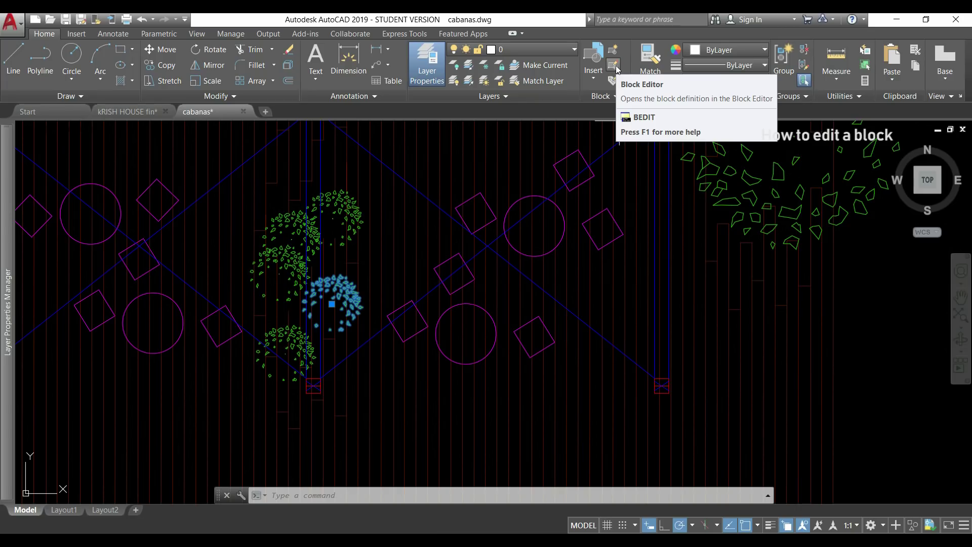
{"action": "left_click", "coordinate": [616, 66]}
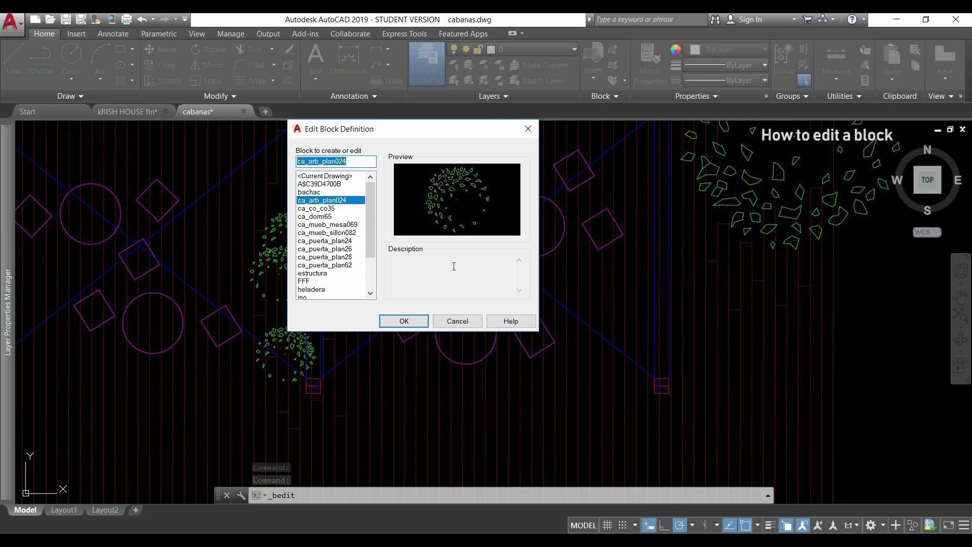
- Open ca_arb_plan024 for editing and make a leaf's layer a_VEG current
{"action": "left_click", "coordinate": [403, 322]}
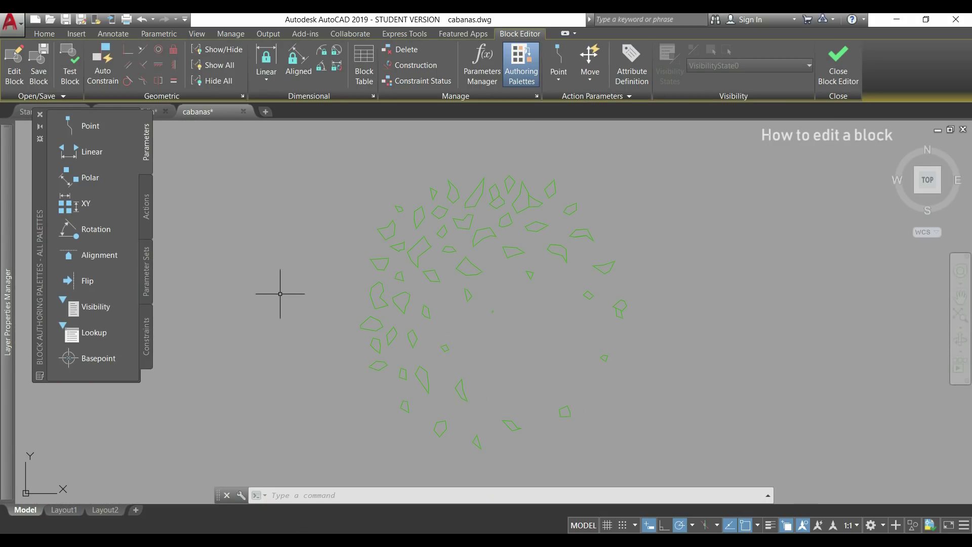
{"action": "left_click", "coordinate": [44, 34]}
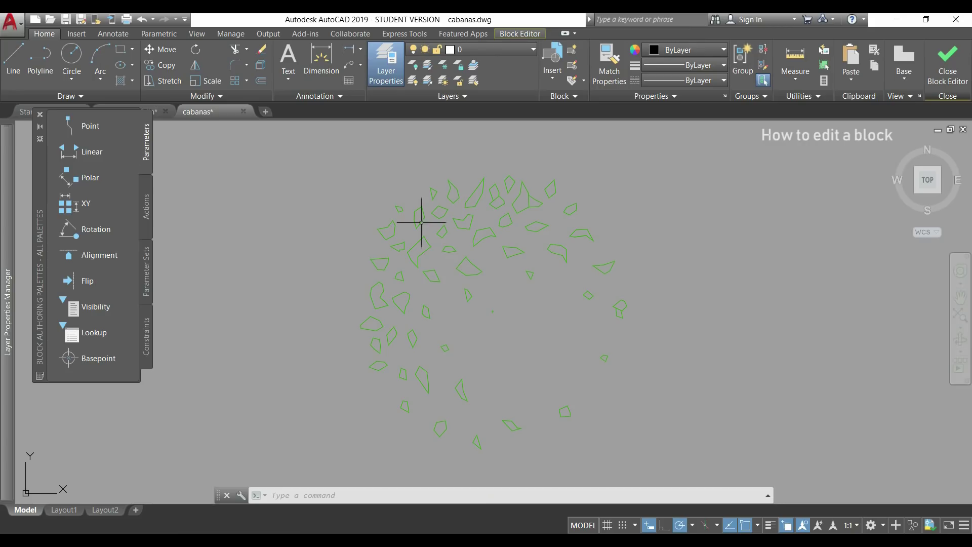
{"action": "left_click", "coordinate": [458, 192]}
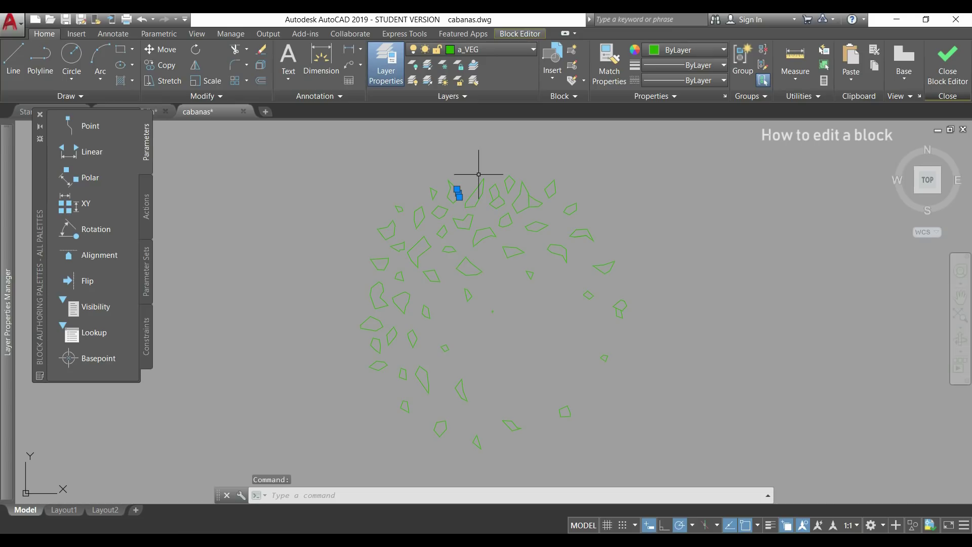
{"action": "left_click", "coordinate": [474, 66]}
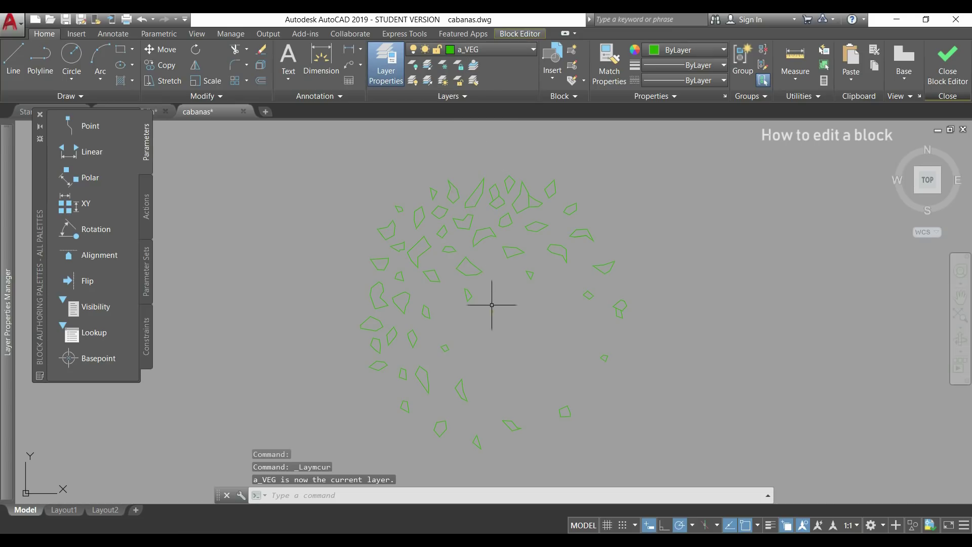
- Draw a circle of radius 62.5611 inside the tree and close the Block Editor
{"action": "type", "text": "c"}
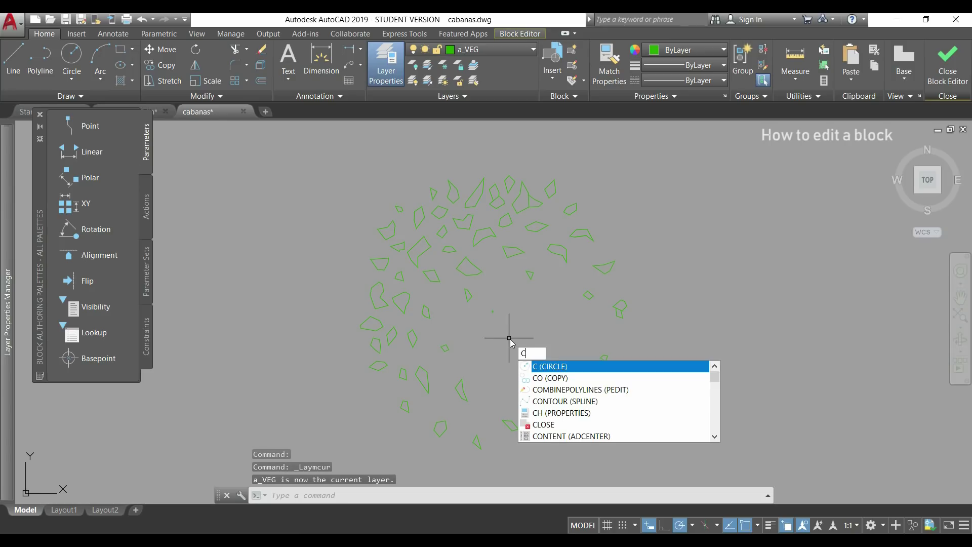
{"action": "key", "text": "Escape"}
{"action": "type", "text": "c"}
{"action": "key", "text": "Return"}
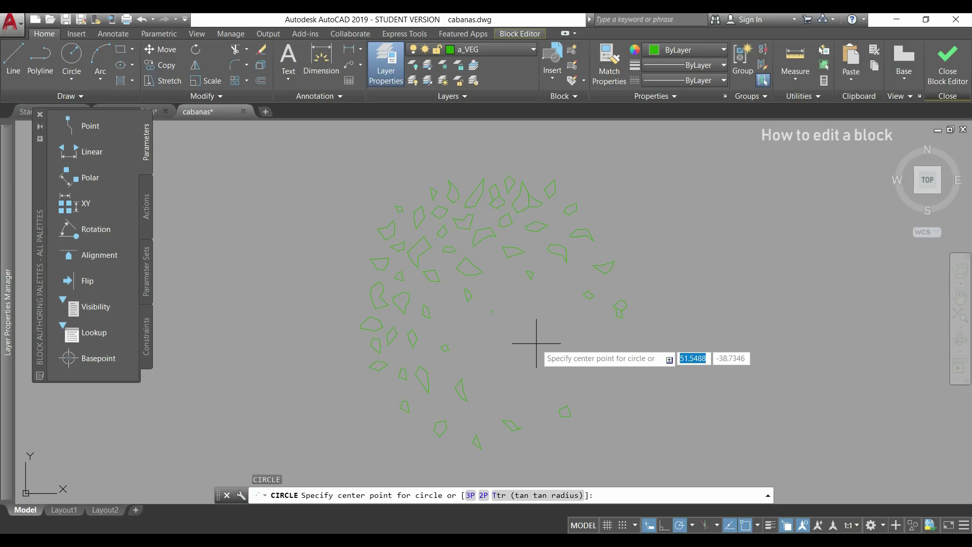
{"action": "left_click", "coordinate": [537, 344]}
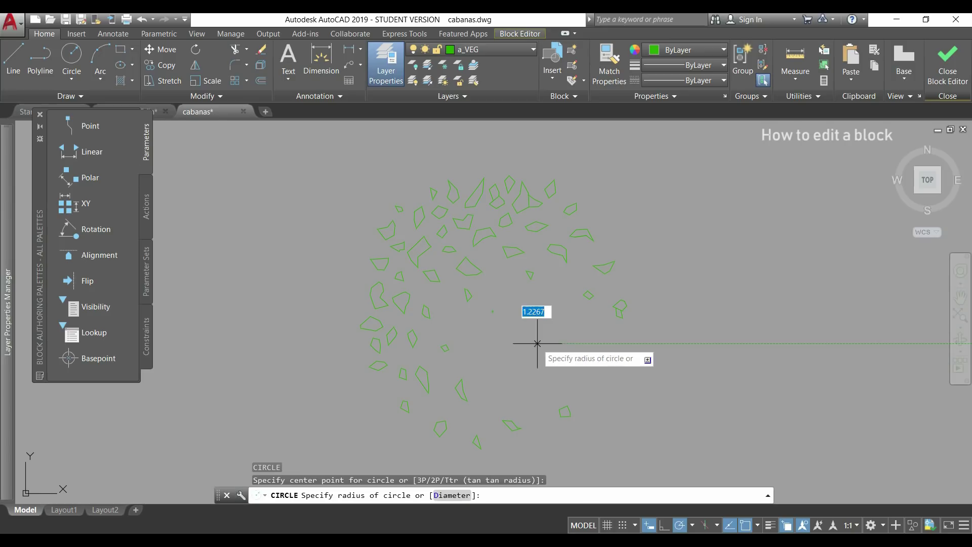
{"action": "left_click", "coordinate": [588, 344]}
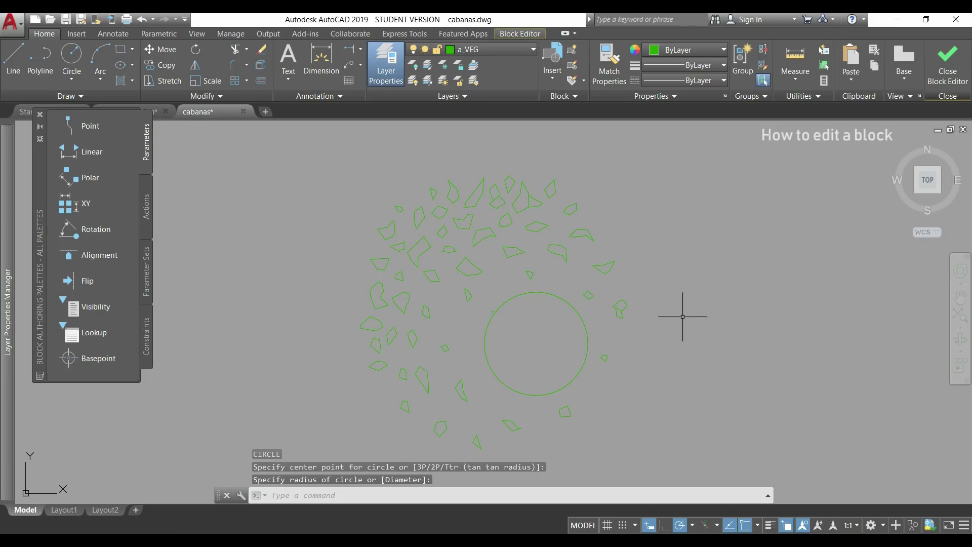
{"action": "left_click", "coordinate": [949, 66]}
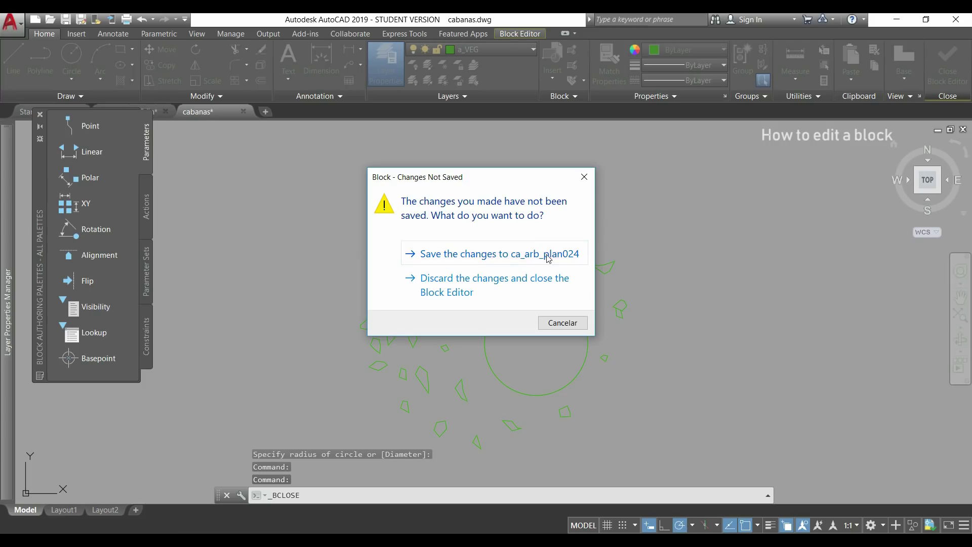
- Save the changes to ca_arb_plan024 and zoom to check every such tree shows the circle
{"action": "left_click", "coordinate": [546, 256]}
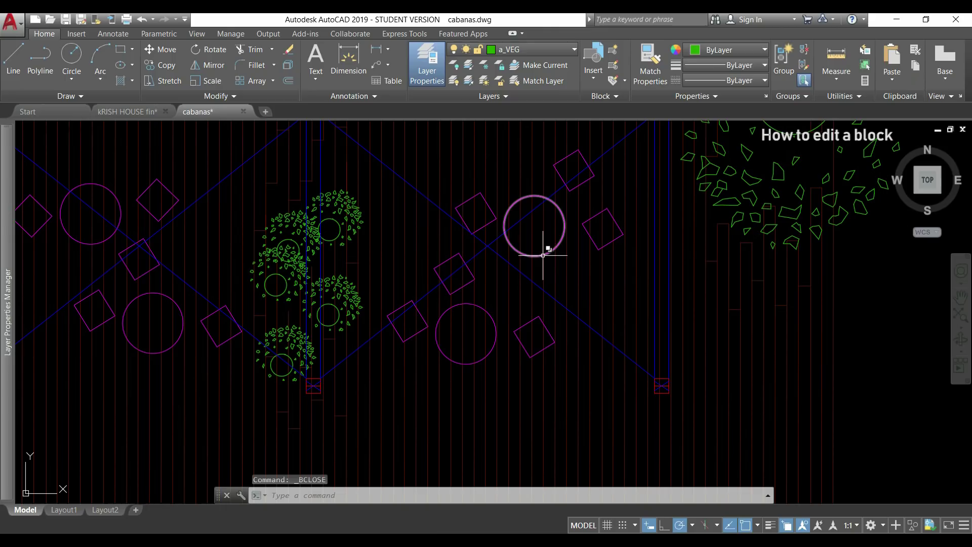
{"action": "scroll", "coordinate": [504, 294], "scroll_direction": "down", "scroll_amount": 2}
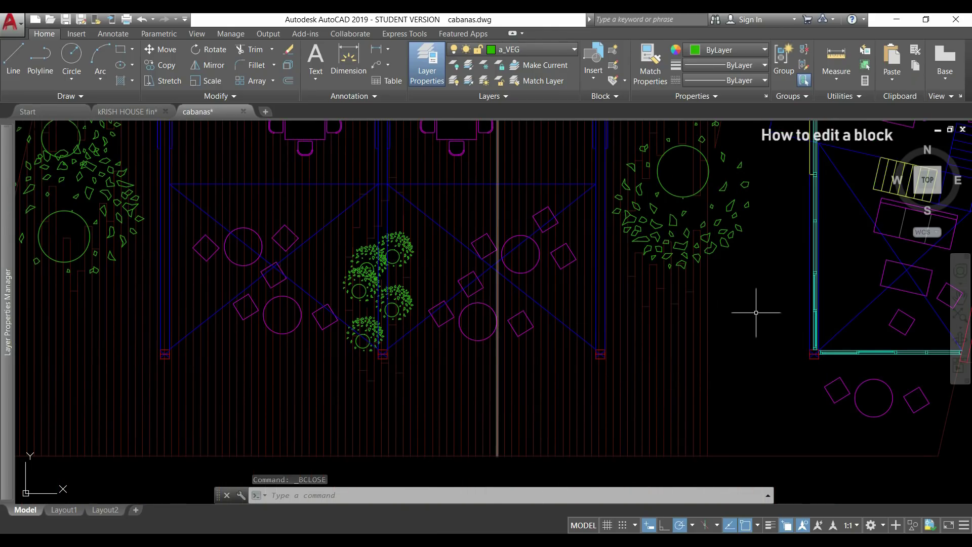
{"action": "scroll", "coordinate": [756, 313], "scroll_direction": "down", "scroll_amount": 2}
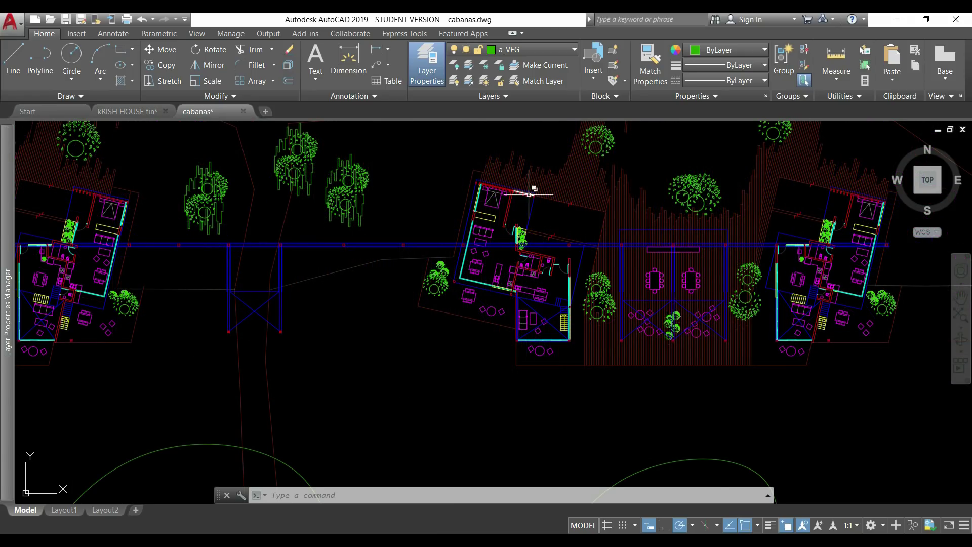
{"action": "scroll", "coordinate": [495, 239], "scroll_direction": "up", "scroll_amount": 5}
{"action": "scroll", "coordinate": [582, 268], "scroll_direction": "up", "scroll_amount": 2}
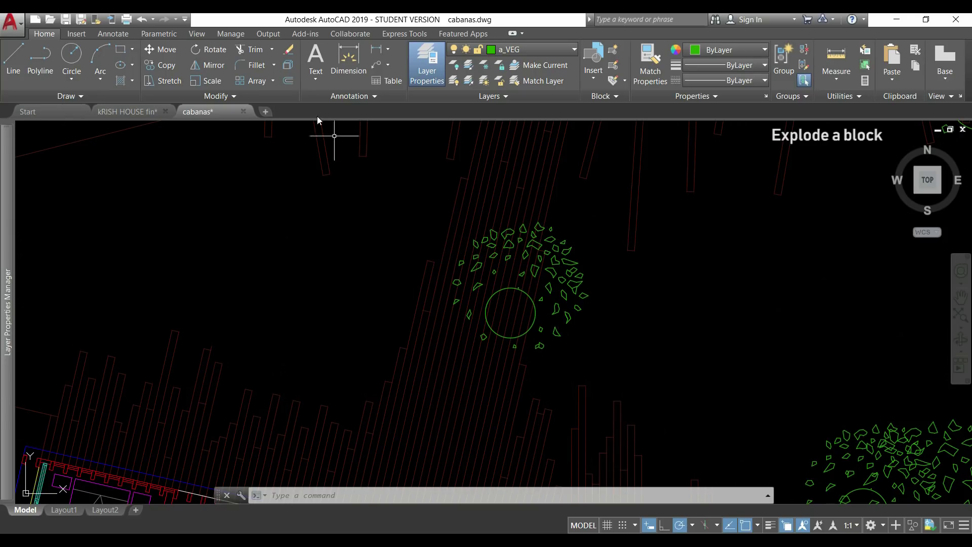
- Explode one tree block into its loose leaf shapes and circle
{"action": "left_click", "coordinate": [287, 66]}
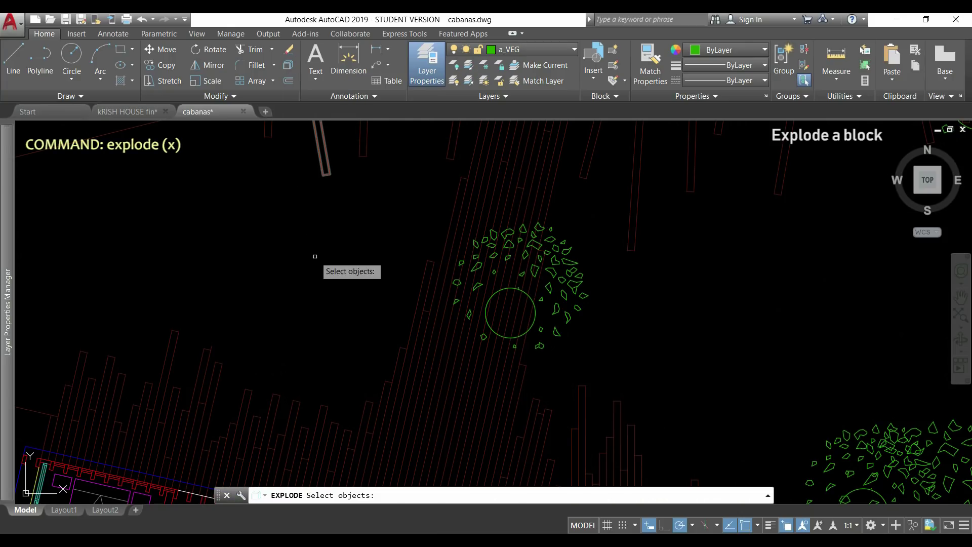
{"action": "left_click", "coordinate": [560, 267]}
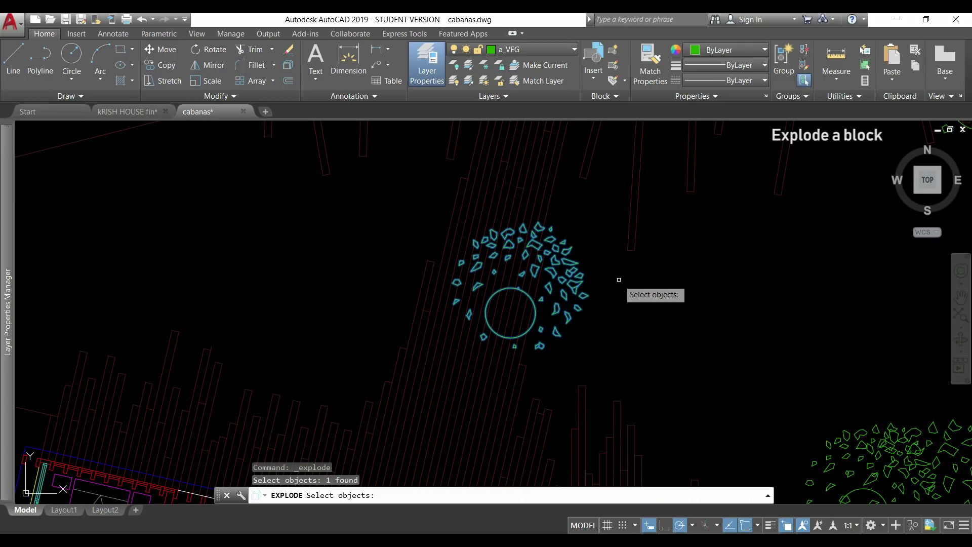
{"action": "key", "text": "Return"}
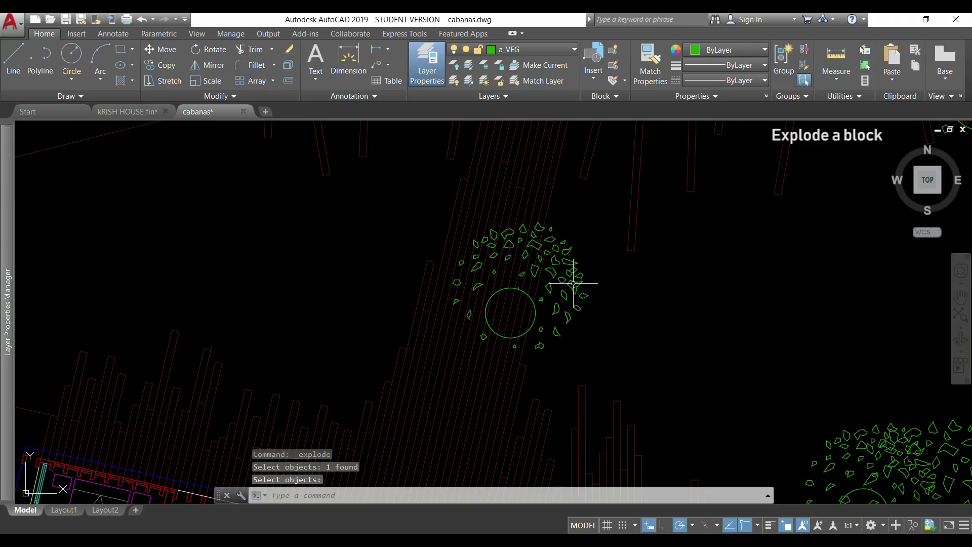
{"action": "scroll", "coordinate": [574, 284], "scroll_direction": "up", "scroll_amount": 4}
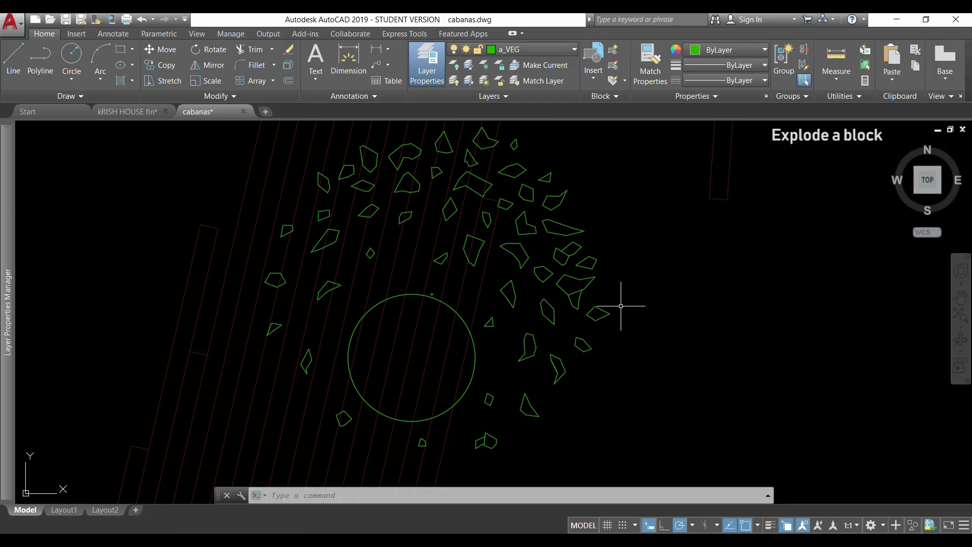
- Delete a crossing-selected cluster of right-side leaves and the tree's circle
{"action": "left_click", "coordinate": [651, 297]}
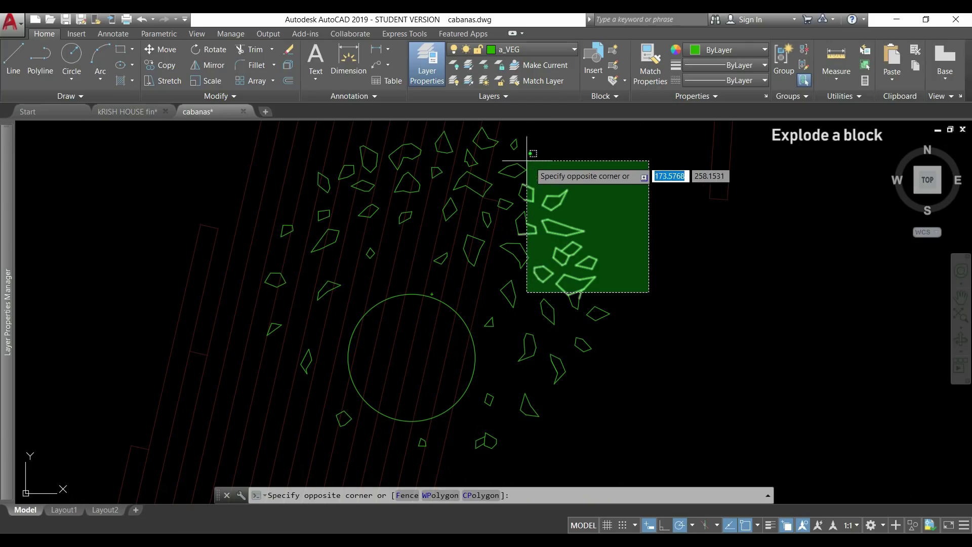
{"action": "left_click", "coordinate": [512, 163]}
{"action": "key", "text": "Delete"}
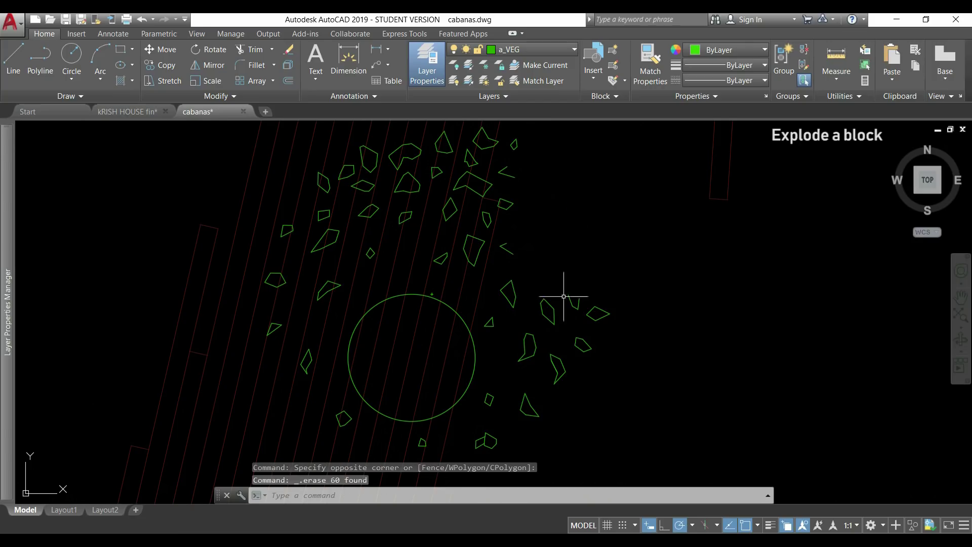
{"action": "left_click", "coordinate": [475, 340]}
{"action": "key", "text": "Delete"}
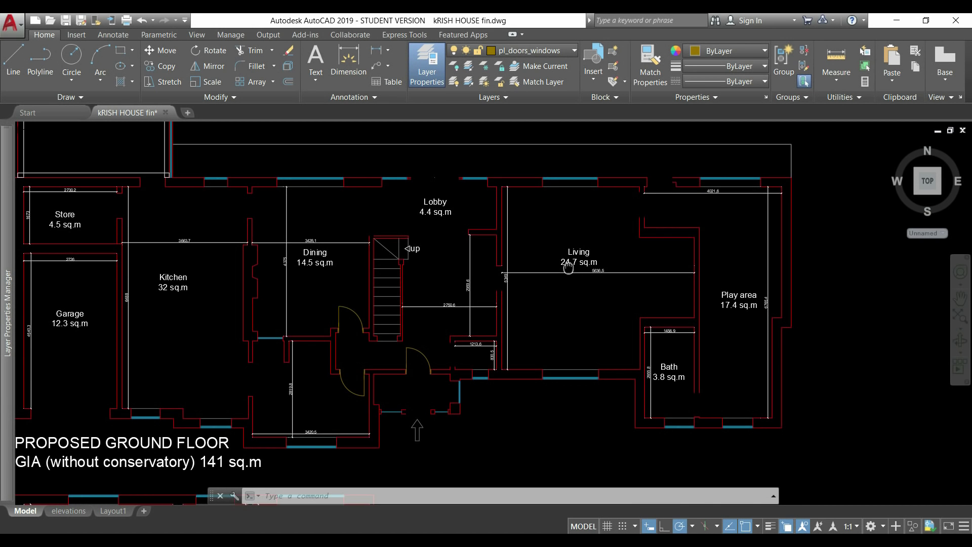
- Pan the kRISH HOUSE fin floor plan and scroll through the Insert gallery's block thumbnails
{"action": "middle_click_drag", "start_coordinate": [568, 268], "coordinate": [552, 208]}
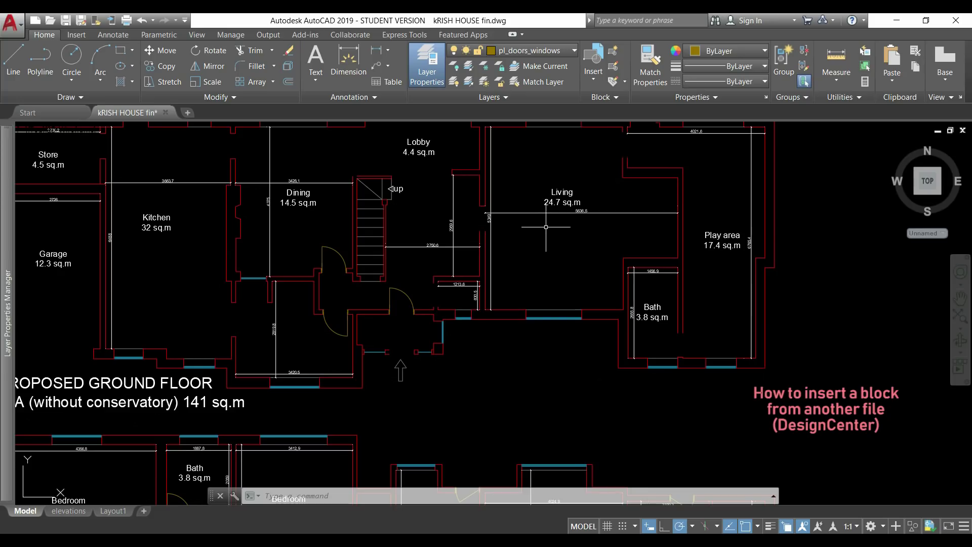
{"action": "left_click", "coordinate": [592, 83]}
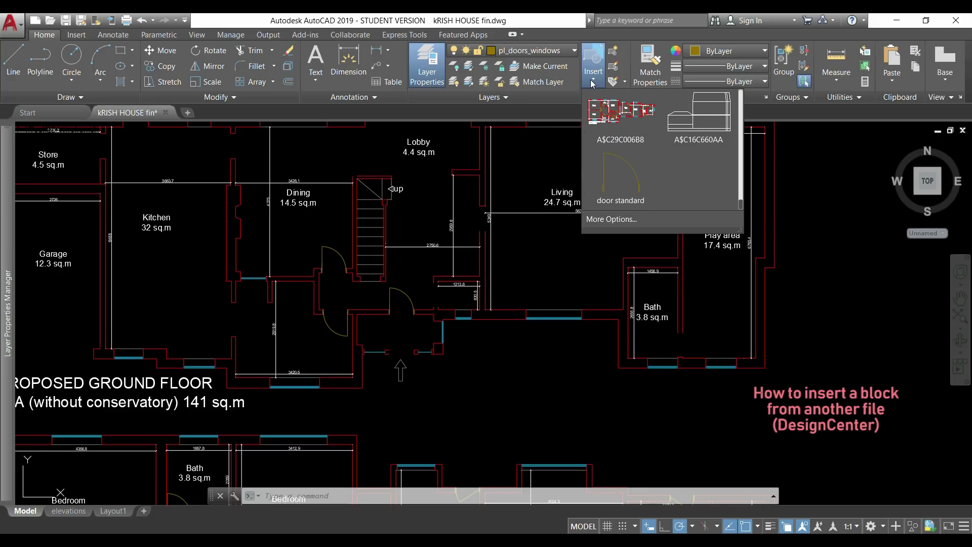
{"action": "scroll", "coordinate": [656, 168], "scroll_direction": "up", "scroll_amount": 6}
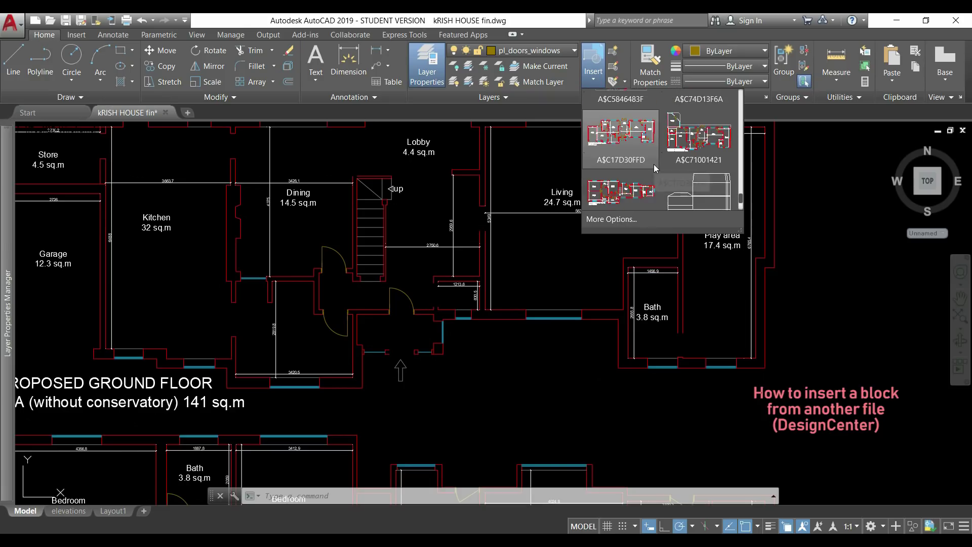
{"action": "scroll", "coordinate": [657, 171], "scroll_direction": "up", "scroll_amount": 1}
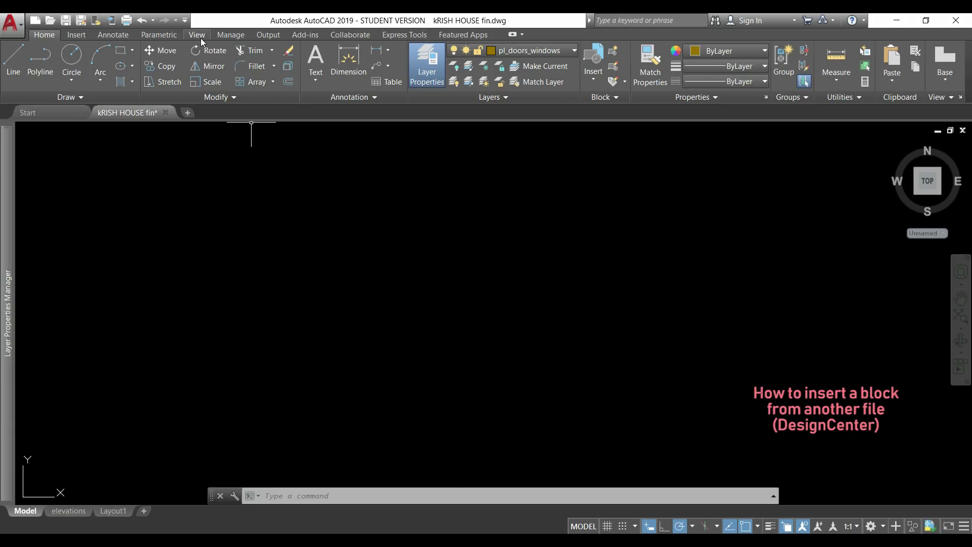
- In DesignCenter, browse measure2.dwg's blocks and bring up the Insert dialog for window 900
{"action": "left_click", "coordinate": [200, 37]}
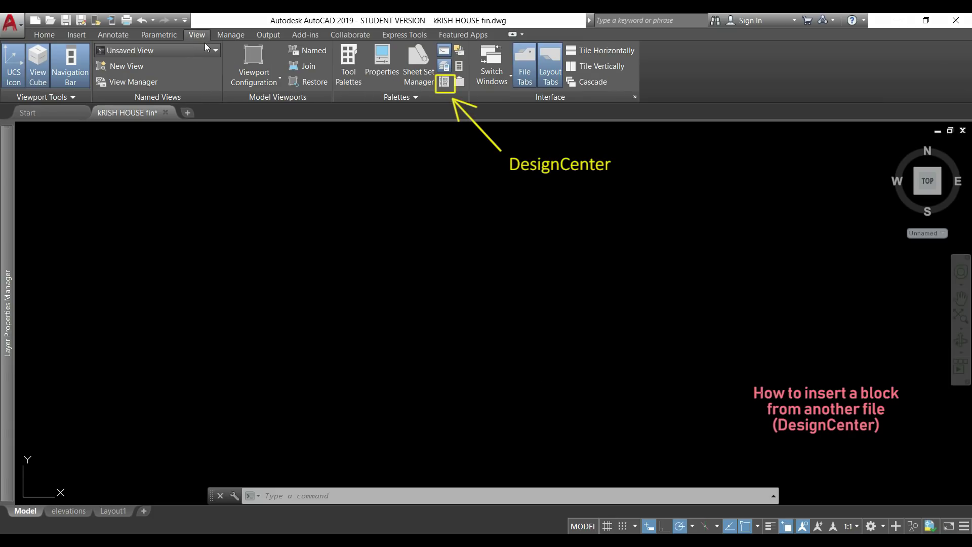
{"action": "left_click", "coordinate": [441, 83]}
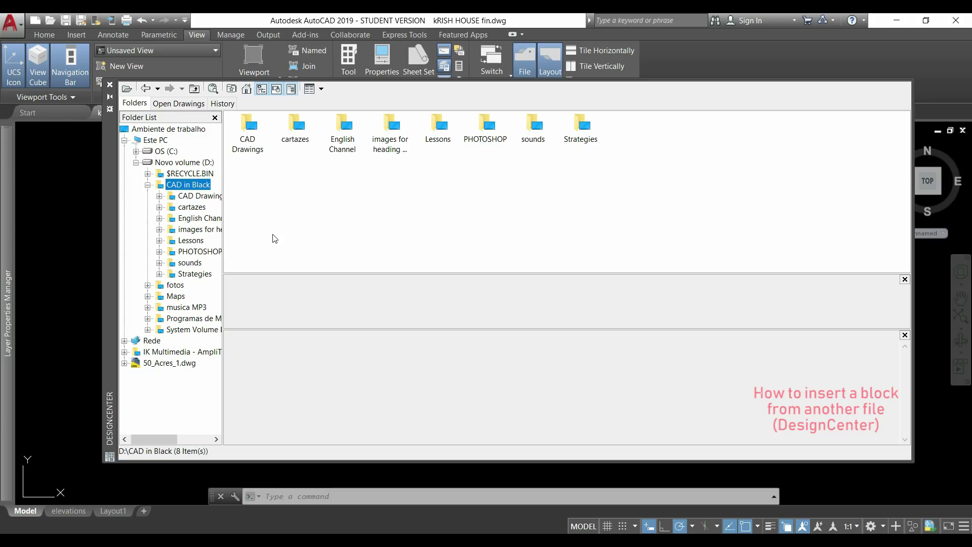
{"action": "left_click", "coordinate": [191, 196]}
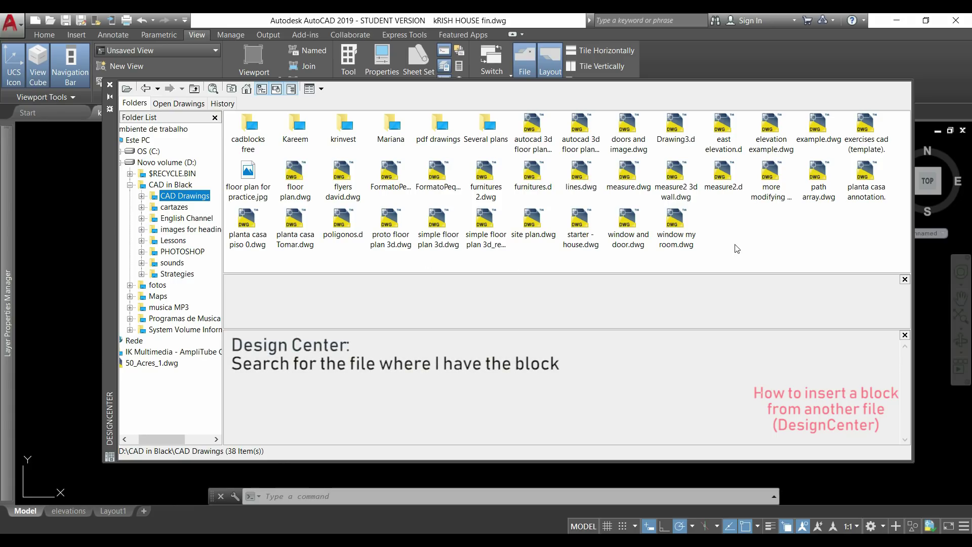
{"action": "left_click", "coordinate": [723, 176]}
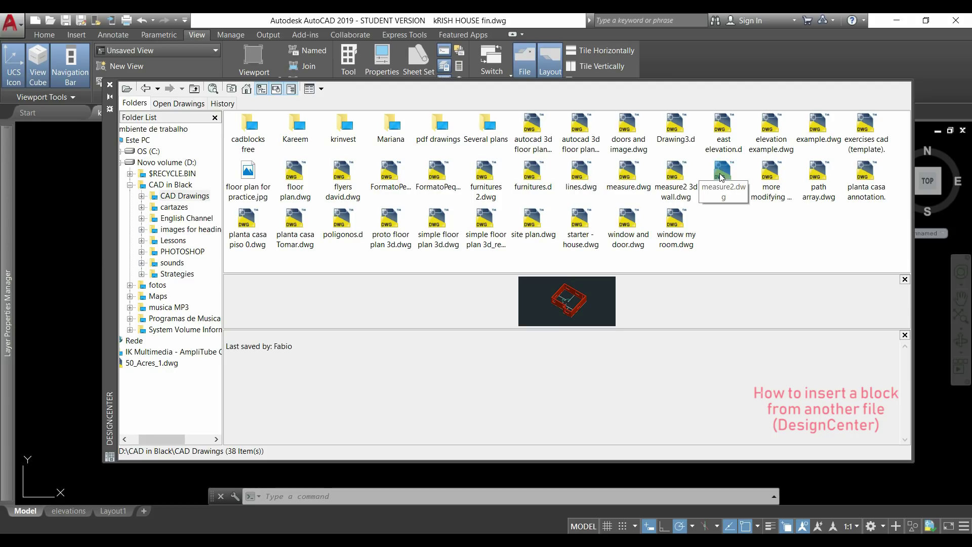
{"action": "double_click", "coordinate": [723, 176]}
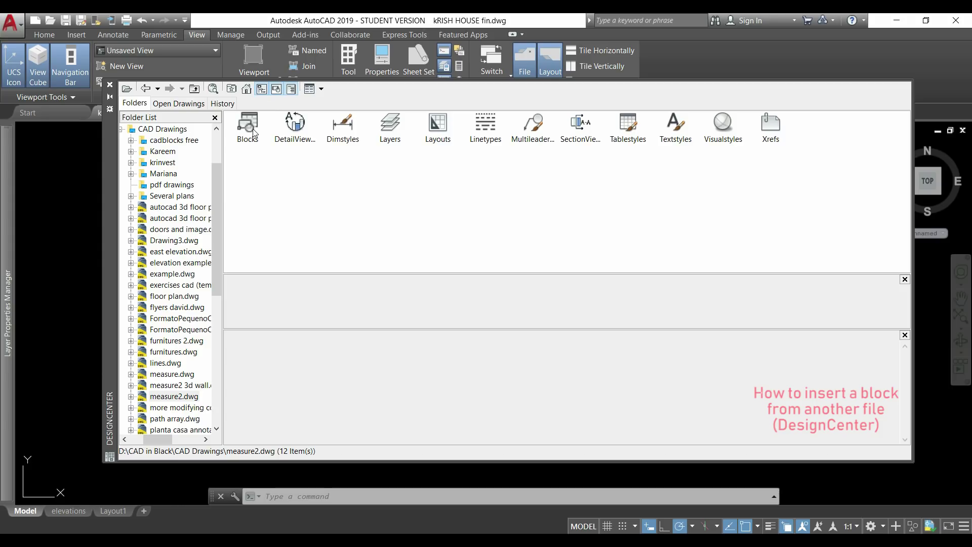
{"action": "double_click", "coordinate": [248, 126]}
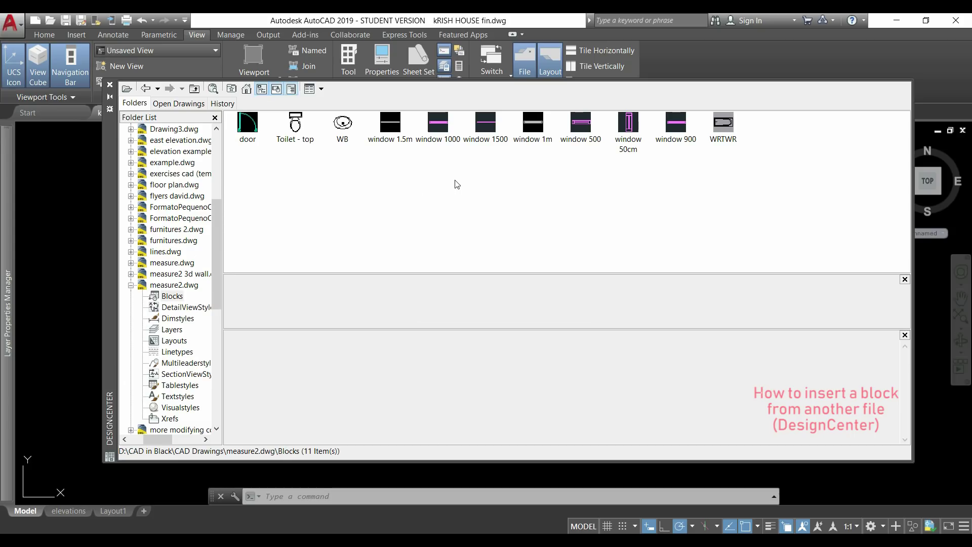
{"action": "left_click", "coordinate": [677, 129]}
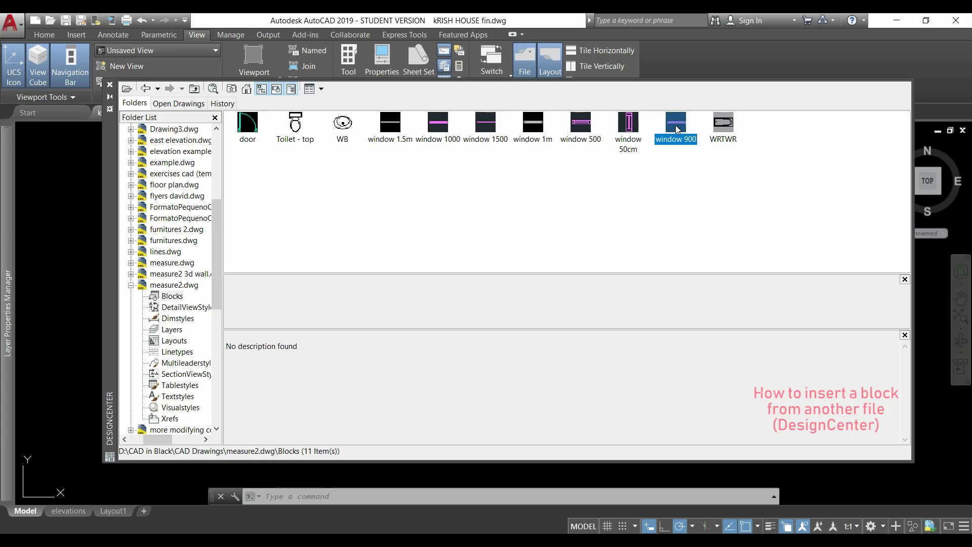
{"action": "double_click", "coordinate": [678, 130]}
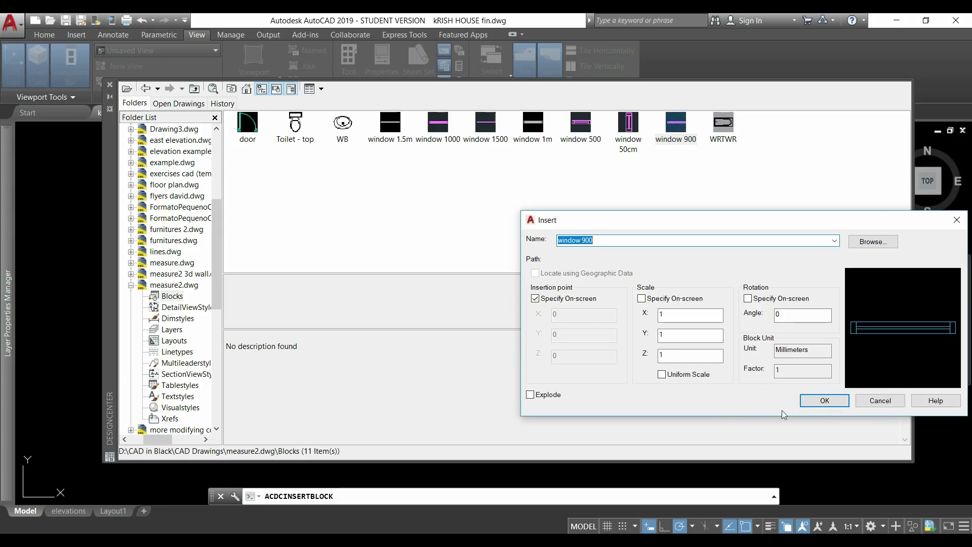
- Accept the window 900 insert settings at scale 1 and rotation 0
{"action": "left_click", "coordinate": [834, 405]}
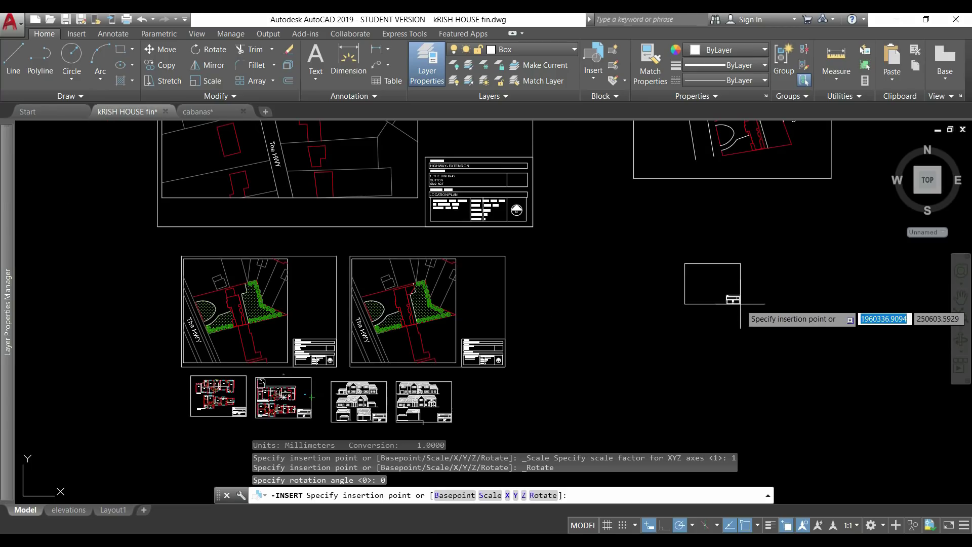
- Place the box attributes block, accept its attribute values, and expand the Block panel
{"action": "left_click", "coordinate": [732, 301]}
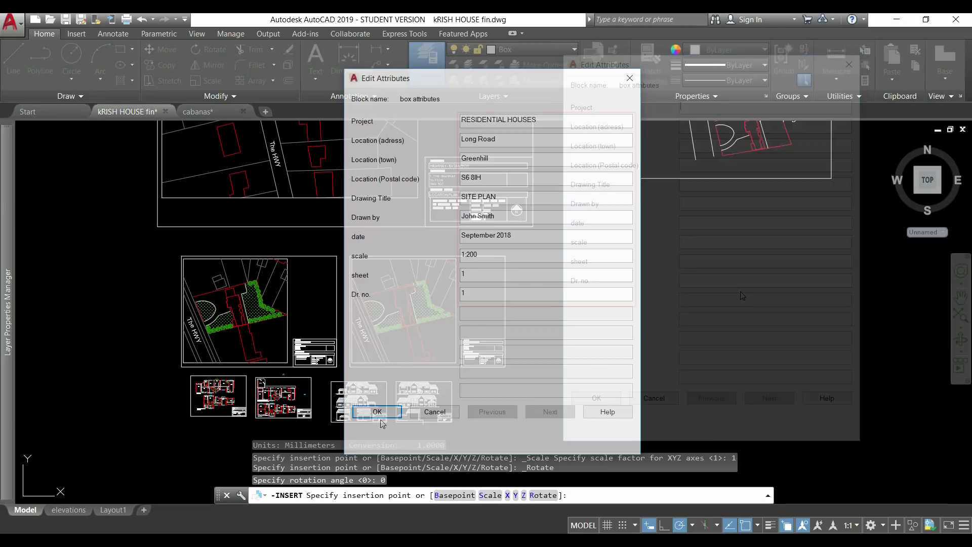
{"action": "left_click", "coordinate": [377, 412]}
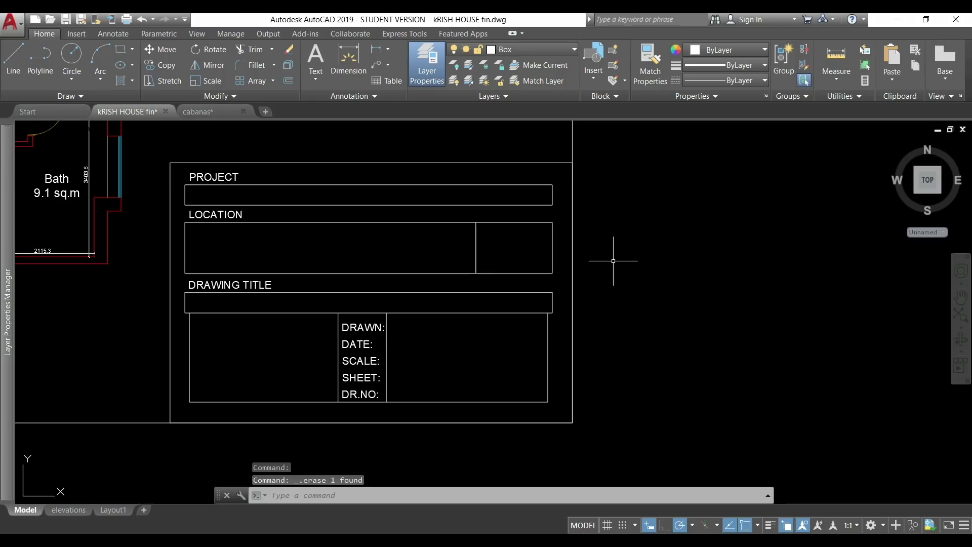
{"action": "left_click", "coordinate": [616, 95]}
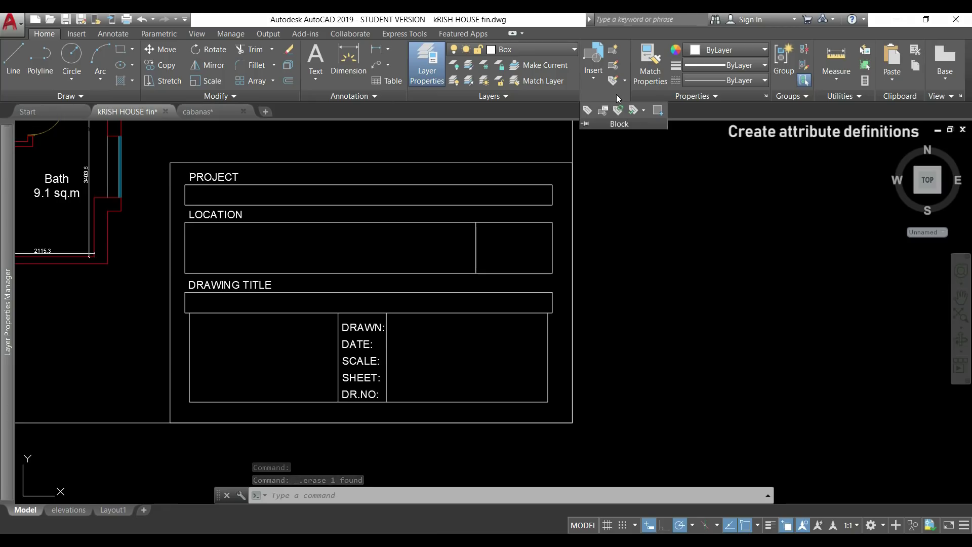
- Start an attribute definition with prompt 'Project' and tag 'Pro'
{"action": "left_click", "coordinate": [591, 111]}
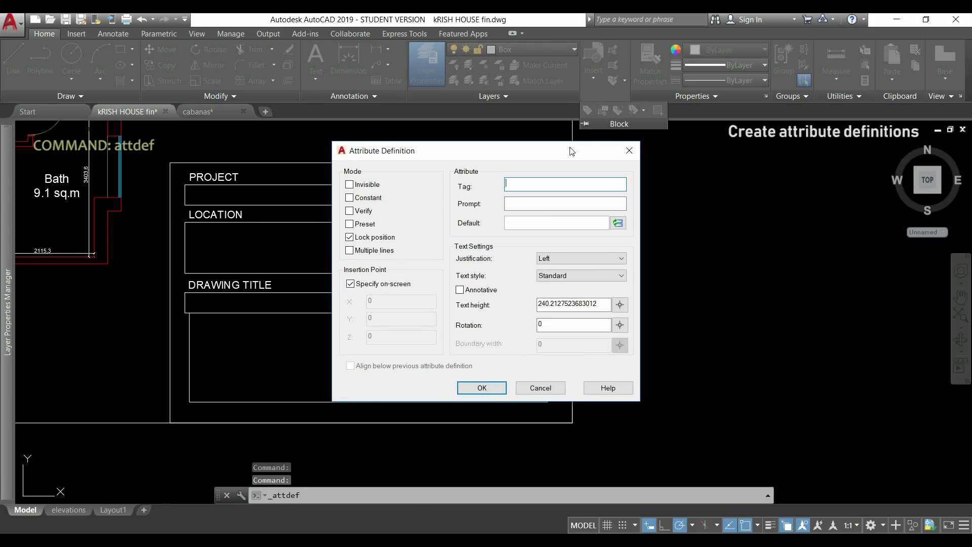
{"action": "left_click_drag", "start_coordinate": [571, 152], "coordinate": [733, 150]}
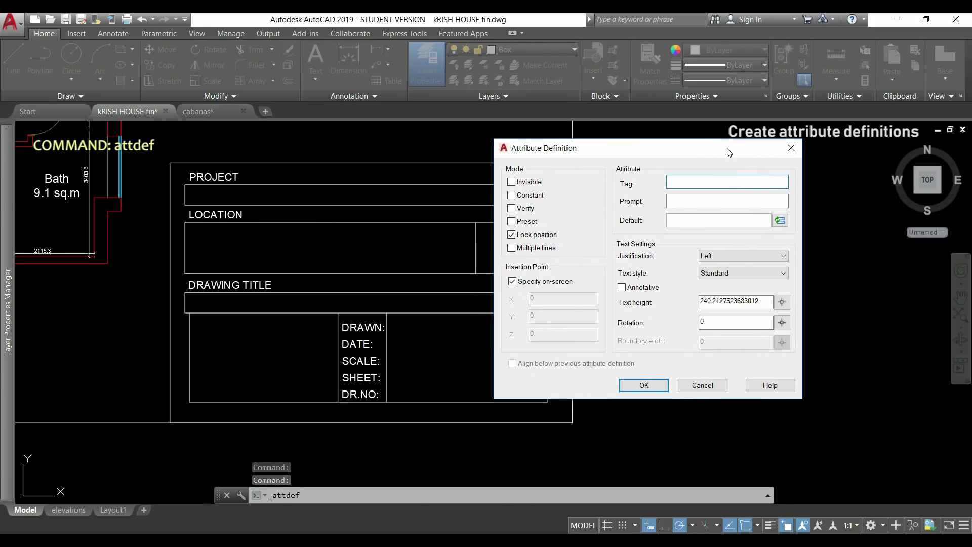
{"action": "left_click", "coordinate": [716, 197]}
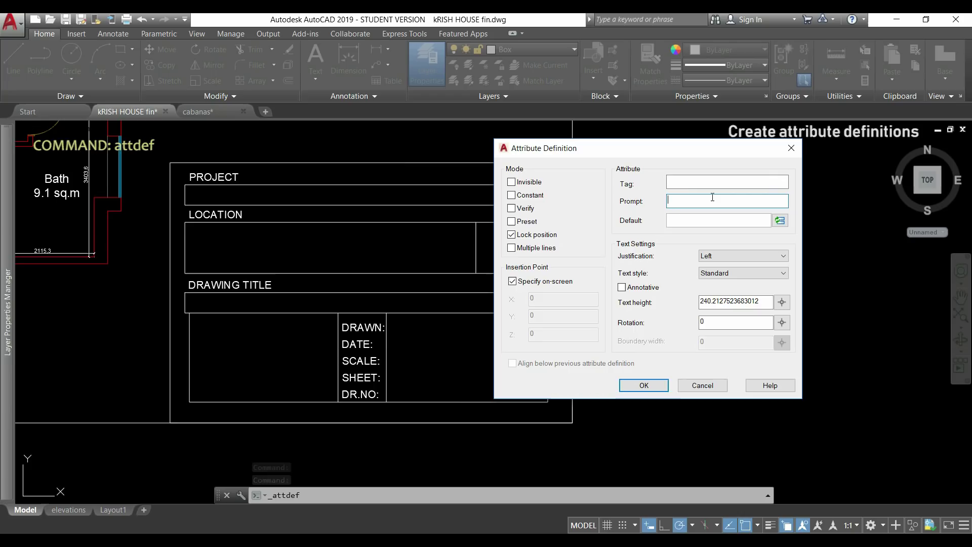
{"action": "type", "text": "P"}
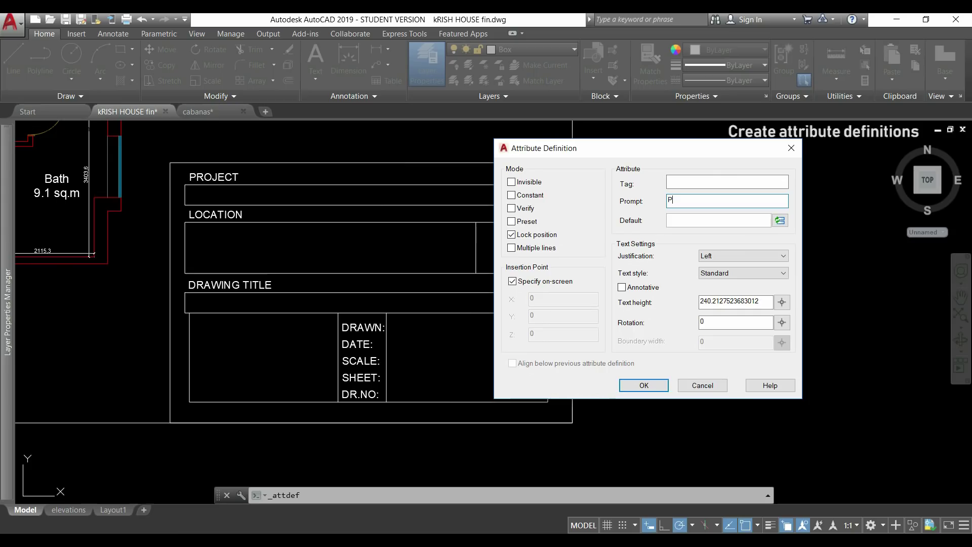
{"action": "type", "text": "roject"}
{"action": "left_click", "coordinate": [728, 182]}
{"action": "type", "text": "Pro"}
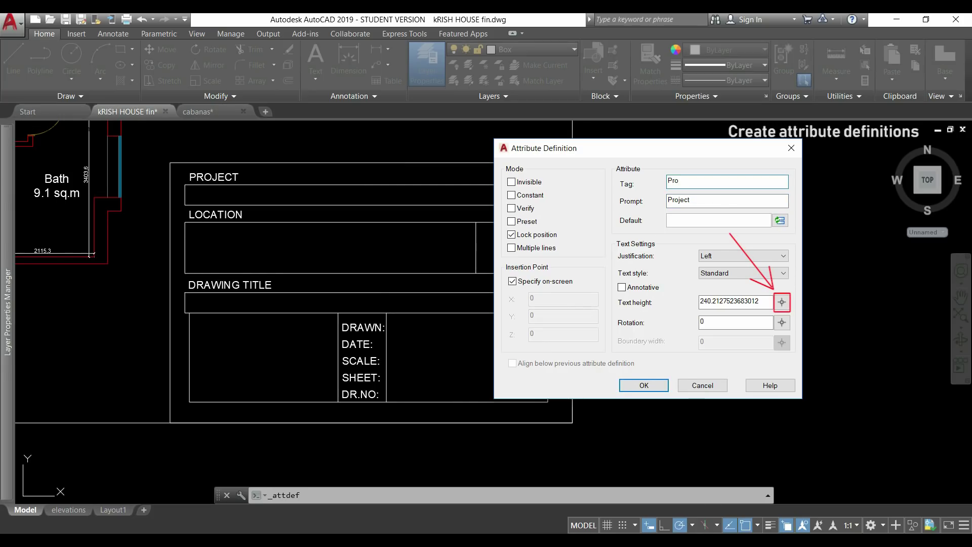
- Match the text height to the Project row and place the PRO attribute there
{"action": "left_click", "coordinate": [783, 303]}
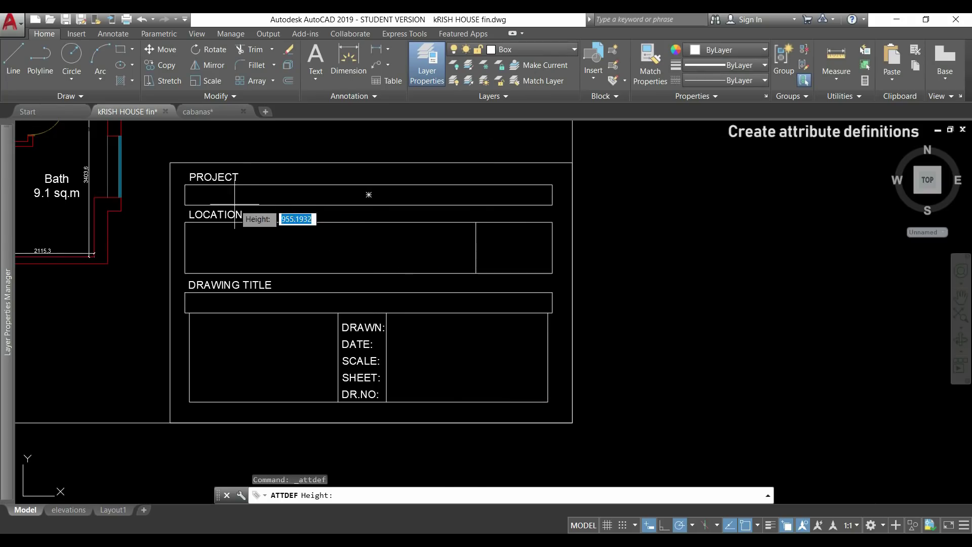
{"action": "scroll", "coordinate": [176, 191], "scroll_direction": "up", "scroll_amount": 2}
{"action": "scroll", "coordinate": [175, 191], "scroll_direction": "up", "scroll_amount": 2}
{"action": "scroll", "coordinate": [208, 220], "scroll_direction": "up", "scroll_amount": 2}
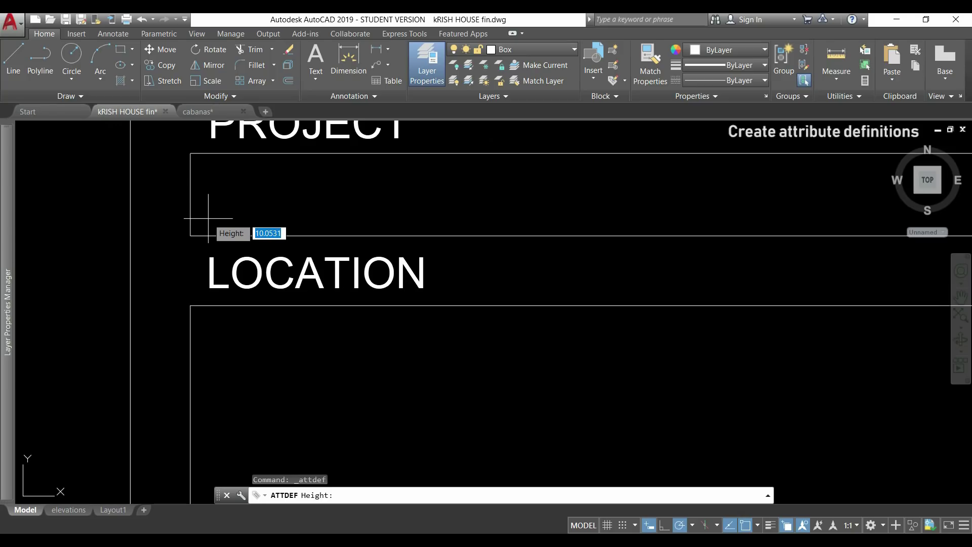
{"action": "left_click", "coordinate": [208, 219]}
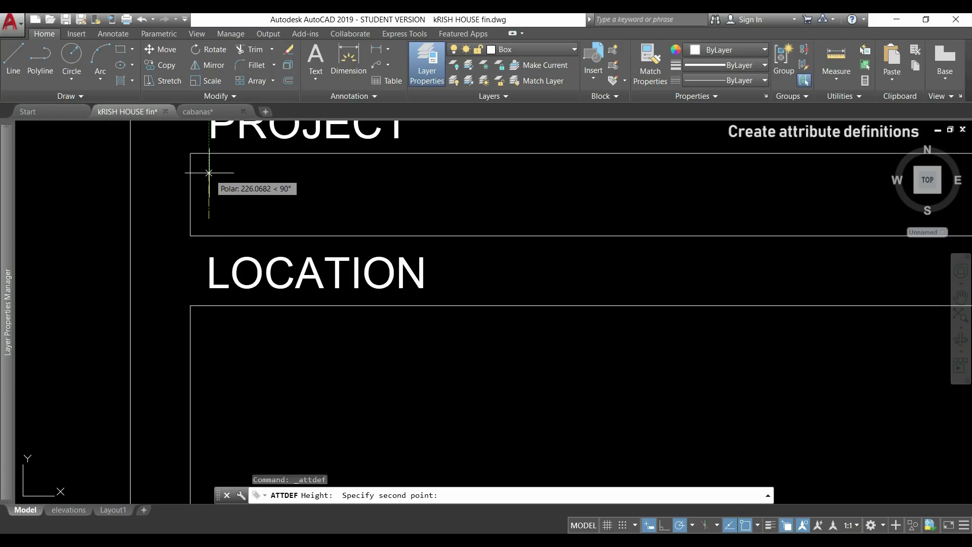
{"action": "left_click", "coordinate": [209, 173]}
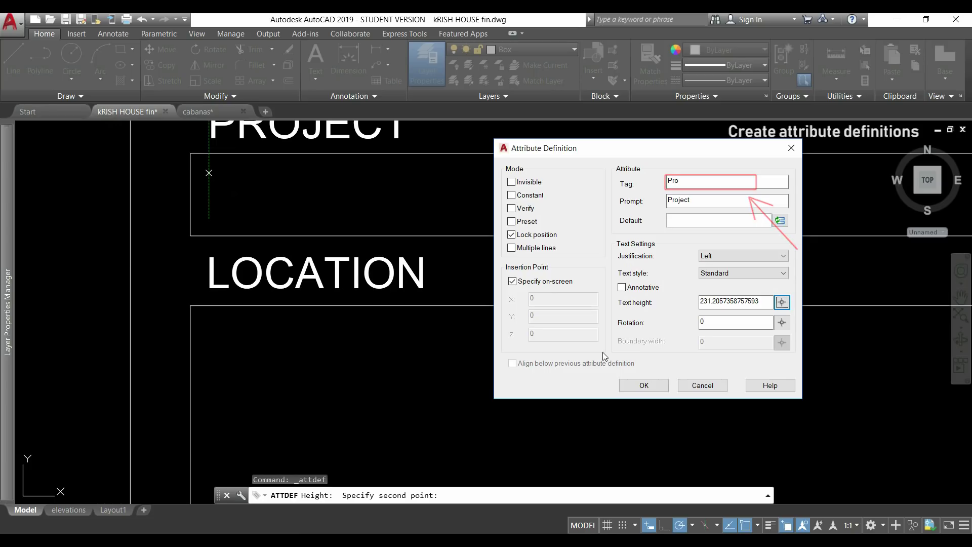
{"action": "left_click", "coordinate": [634, 383]}
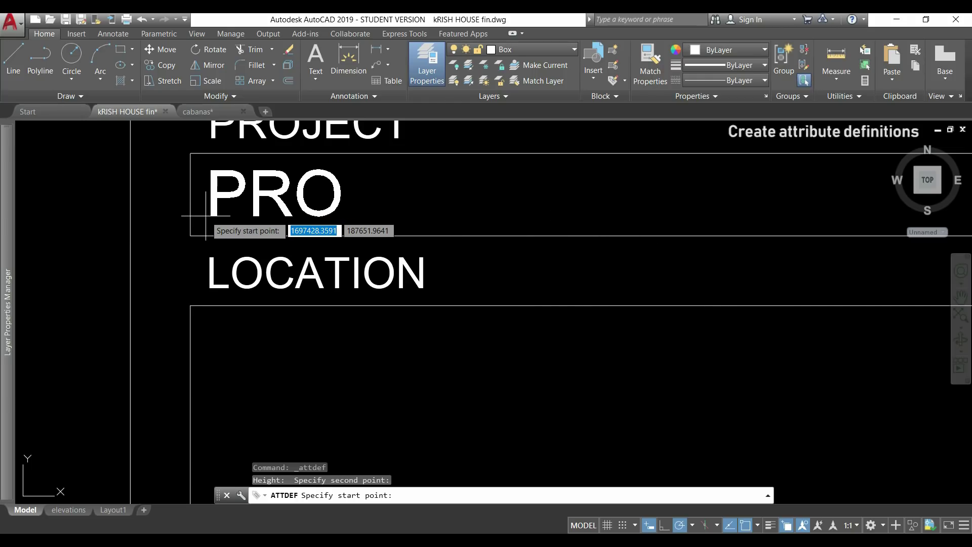
{"action": "left_click", "coordinate": [206, 215]}
- Define attribute LOC1 with prompt 'Location' and place it in the Location box
{"action": "scroll", "coordinate": [420, 215], "scroll_direction": "down", "scroll_amount": 3}
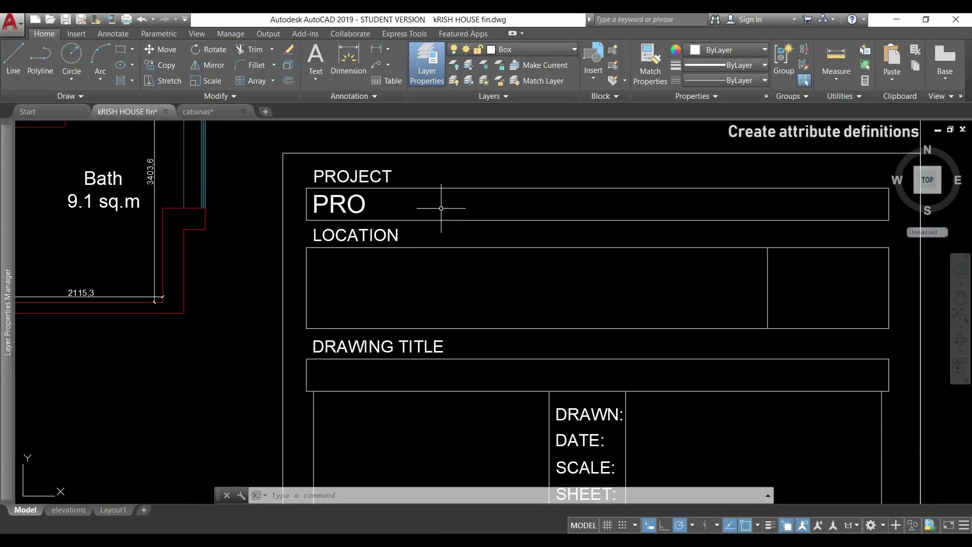
{"action": "key", "text": "Return"}
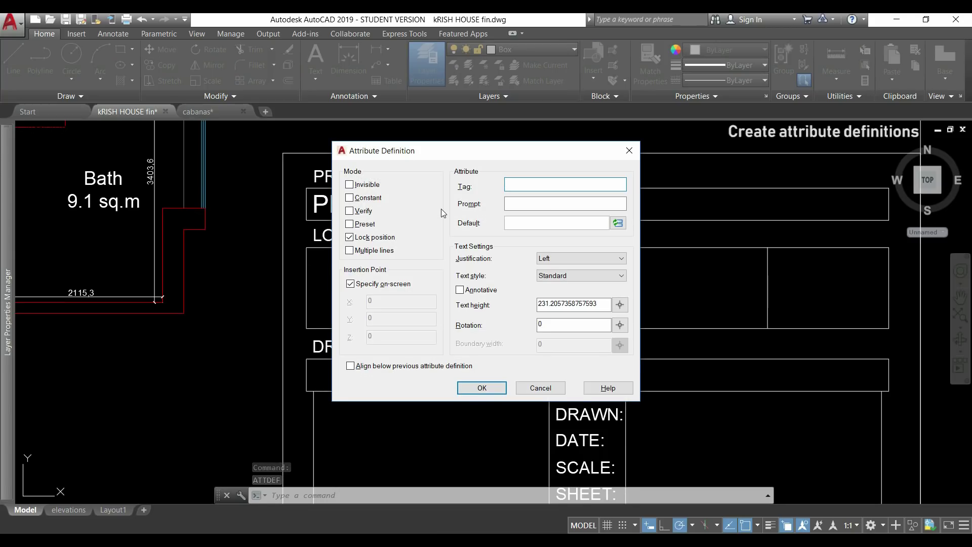
{"action": "left_click_drag", "start_coordinate": [470, 159], "coordinate": [708, 159]}
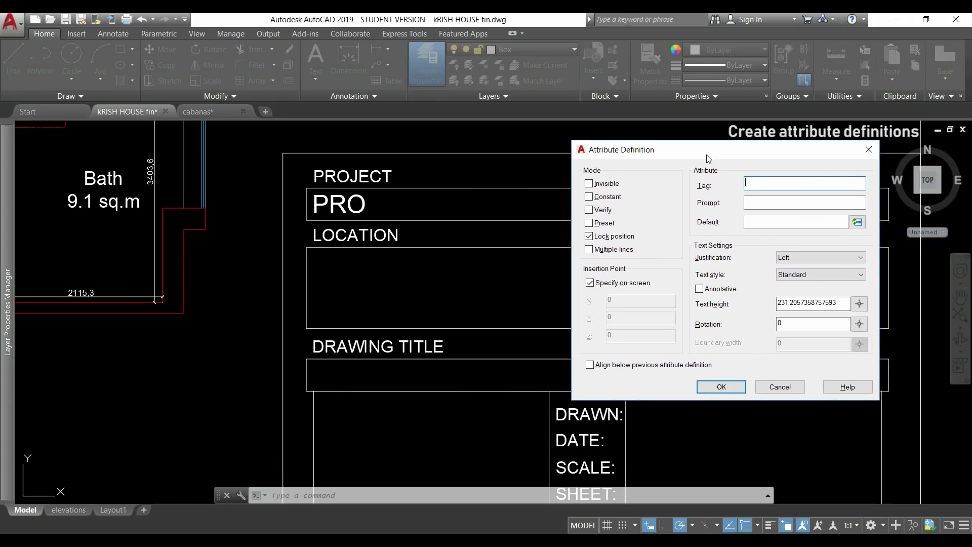
{"action": "left_click", "coordinate": [755, 208]}
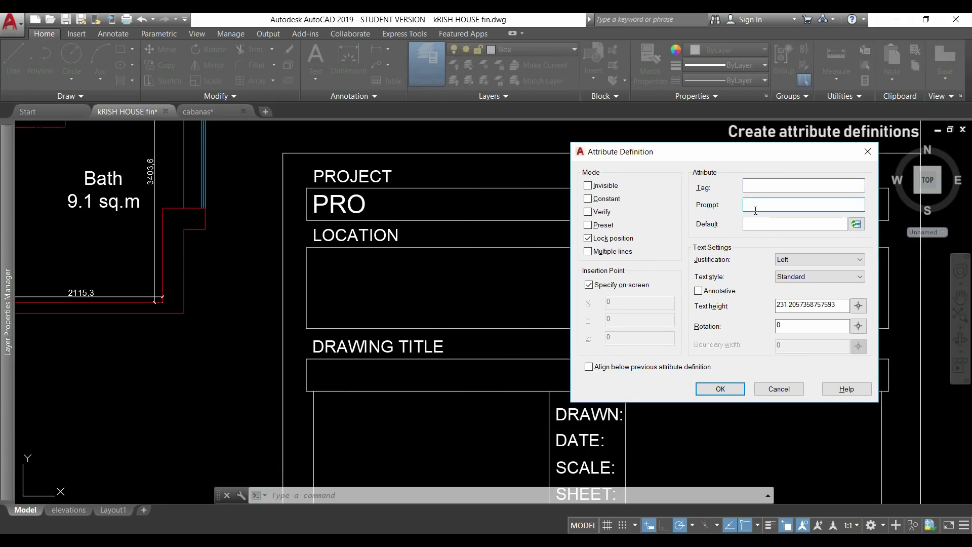
{"action": "type", "text": "Location"}
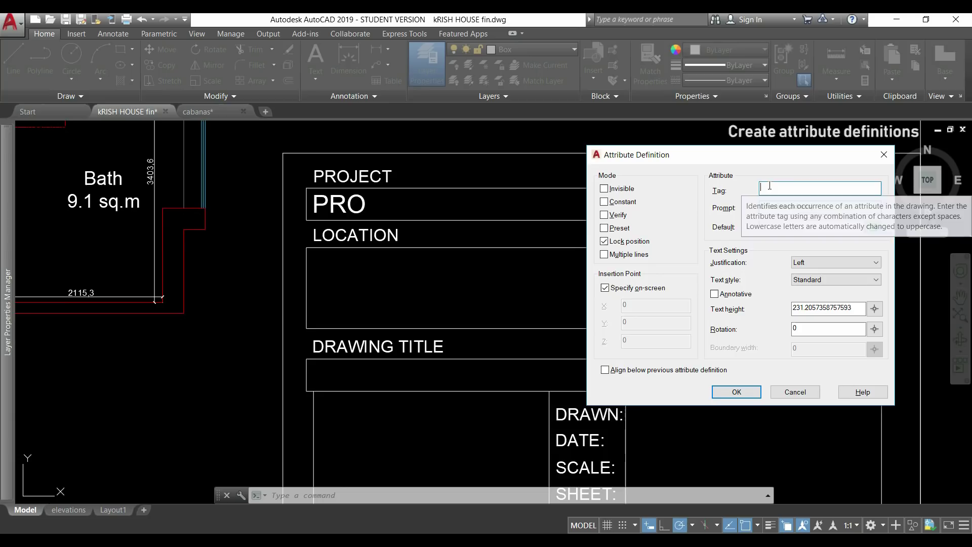
{"action": "type", "text": "loc1"}
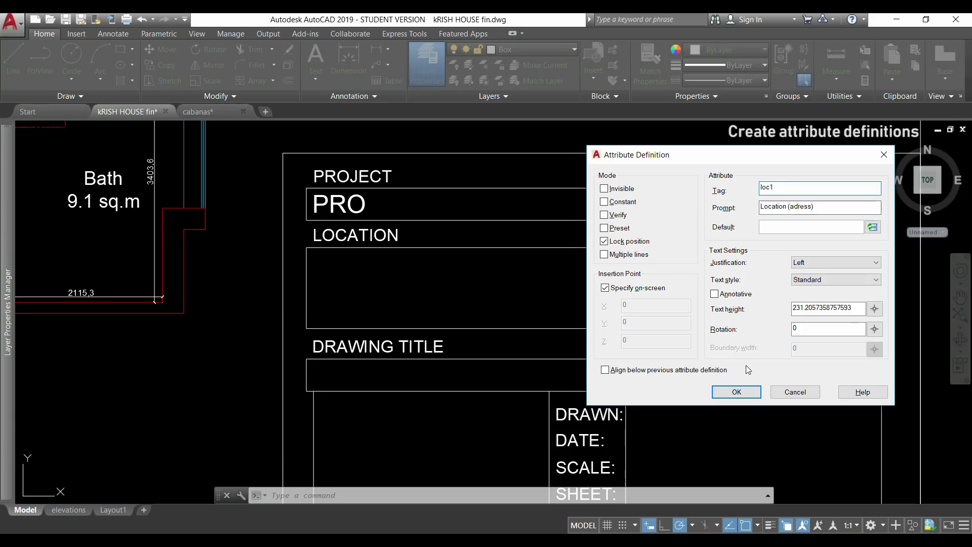
{"action": "left_click", "coordinate": [737, 392]}
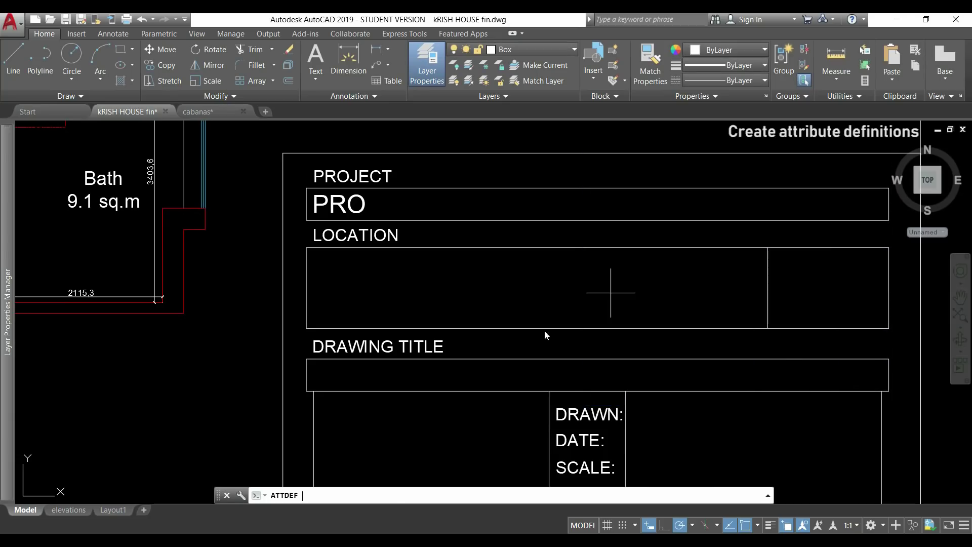
{"action": "left_click", "coordinate": [313, 272]}
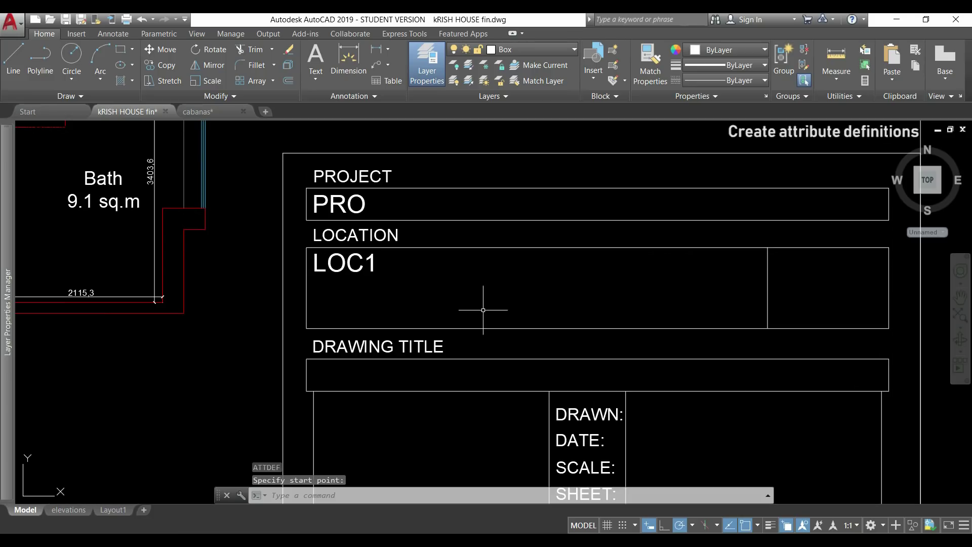
- Begin the next attribute definition and start entering its prompt
{"action": "key", "text": "Return"}
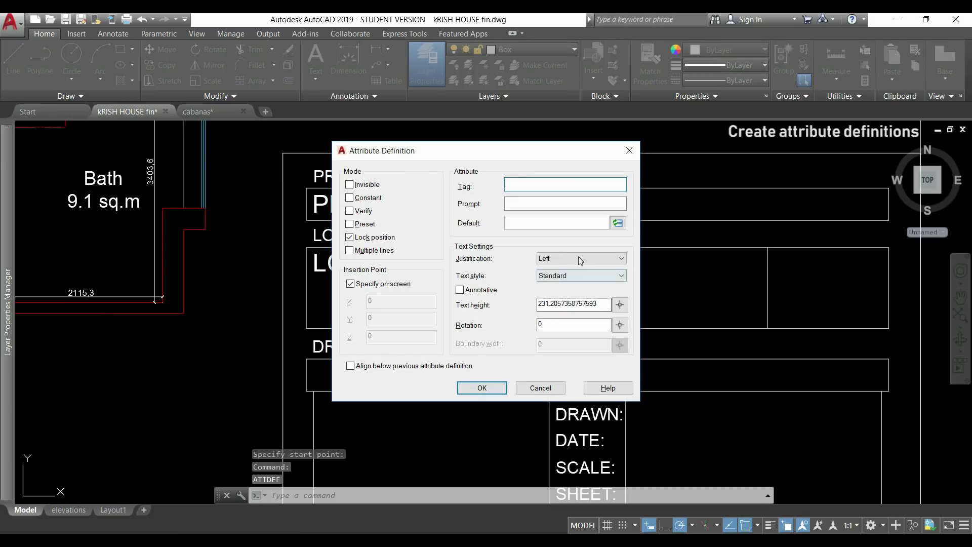
{"action": "left_click_drag", "start_coordinate": [613, 152], "coordinate": [802, 156]}
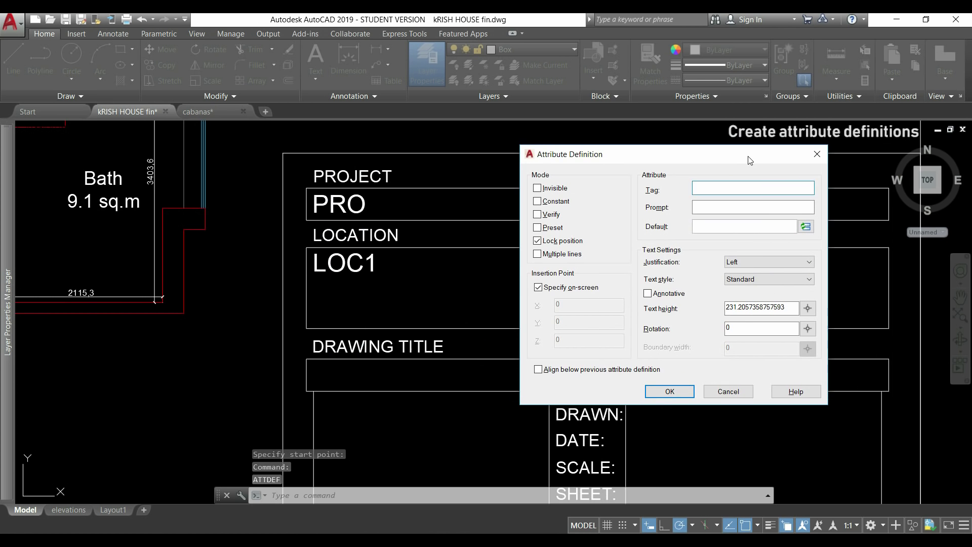
{"action": "left_click", "coordinate": [753, 209]}
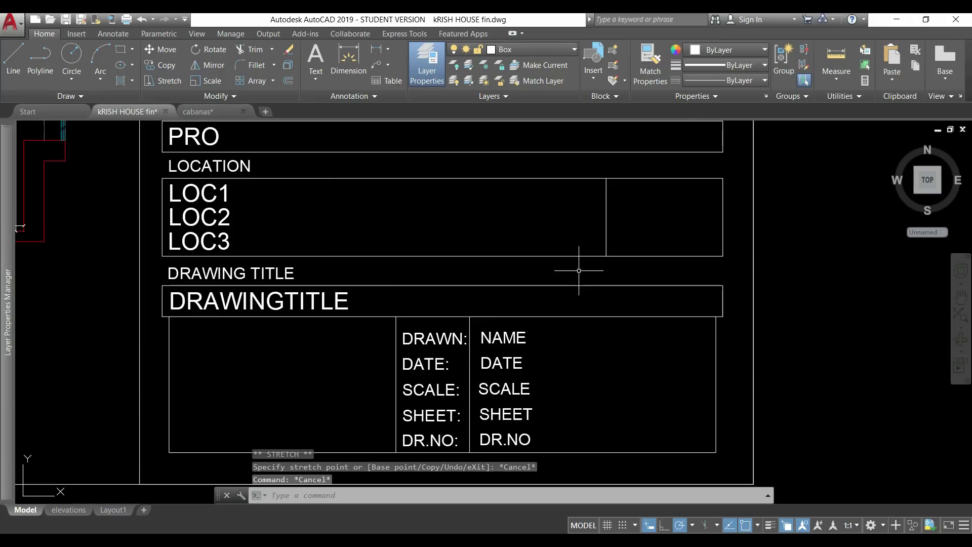
{"action": "scroll", "coordinate": [578, 269], "scroll_direction": "down", "scroll_amount": 5}
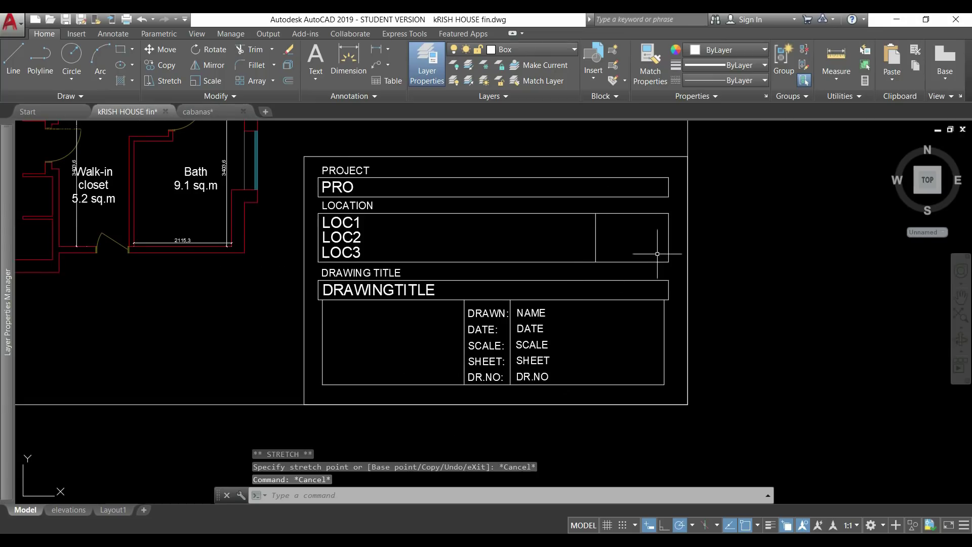
{"action": "scroll", "coordinate": [681, 265], "scroll_direction": "up", "scroll_amount": 1}
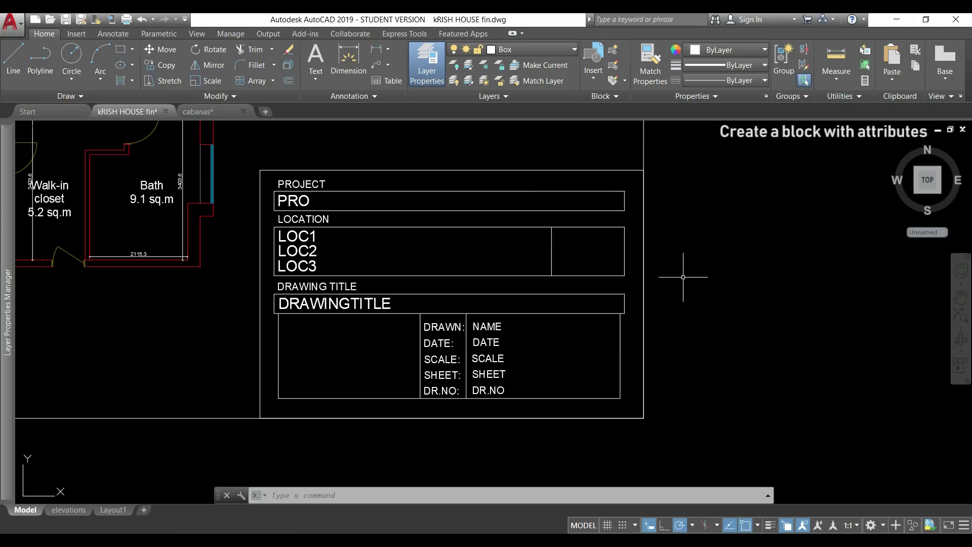
{"action": "middle_click_drag", "start_coordinate": [684, 277], "coordinate": [612, 274]}
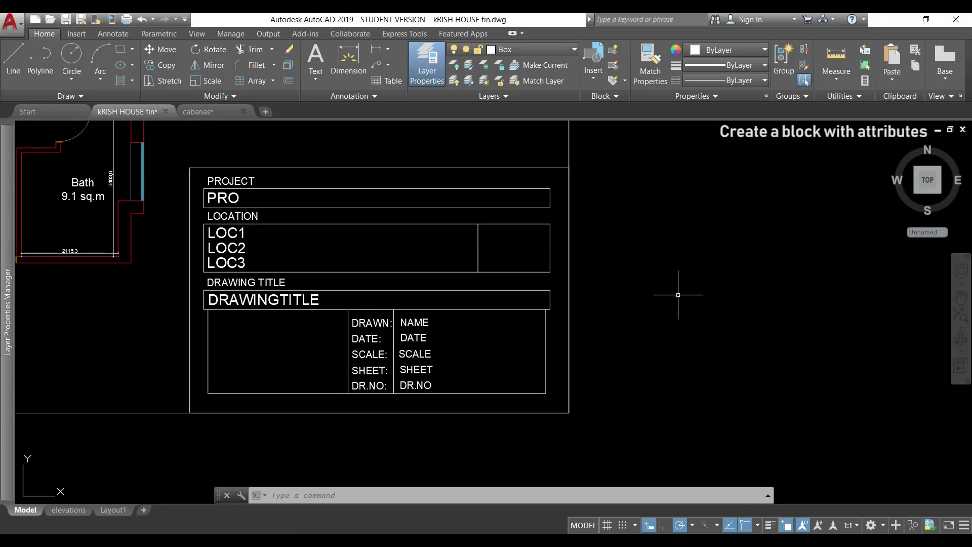
- Name the new block 'box attributes' and snap its base point to the frame's lower-right corner
{"action": "left_click", "coordinate": [613, 51]}
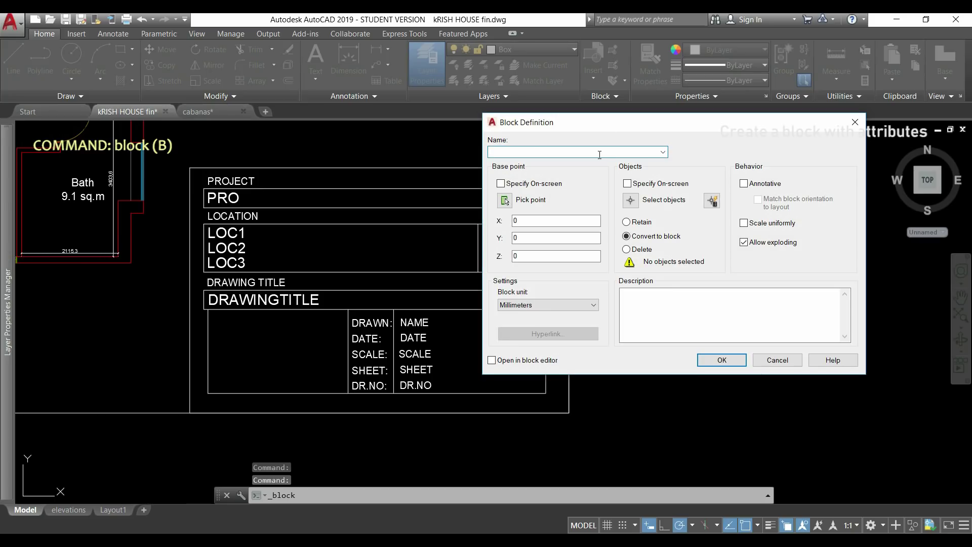
{"action": "type", "text": "box"}
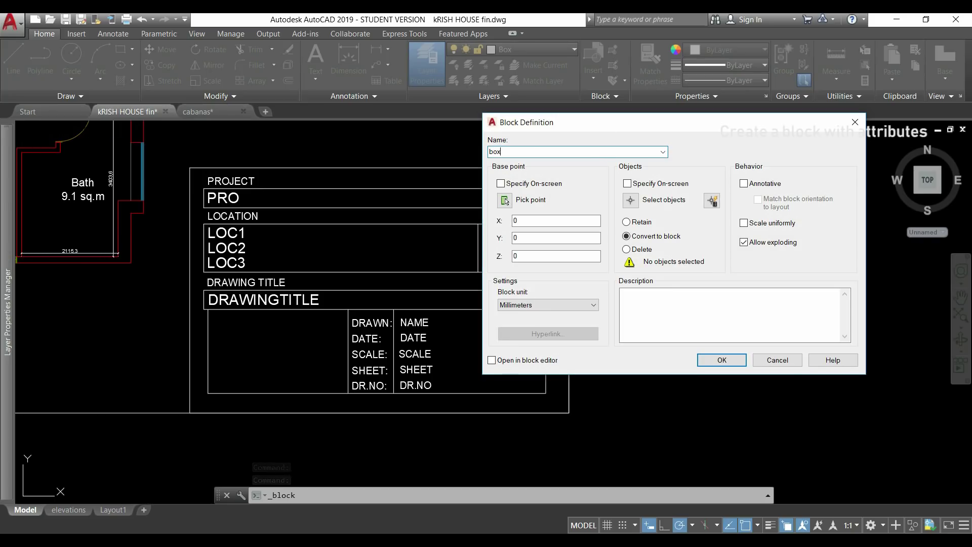
{"action": "type", "text": " attributes"}
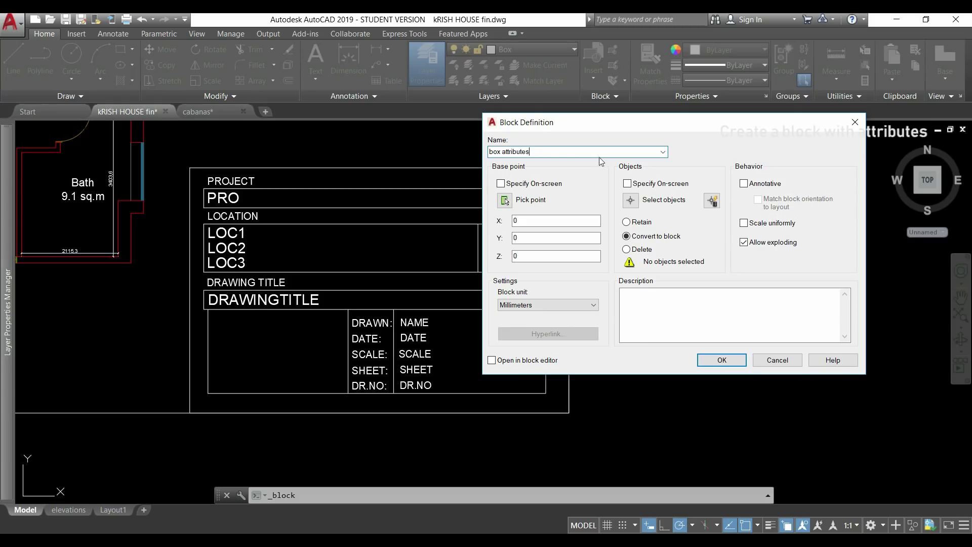
{"action": "left_click", "coordinate": [505, 201]}
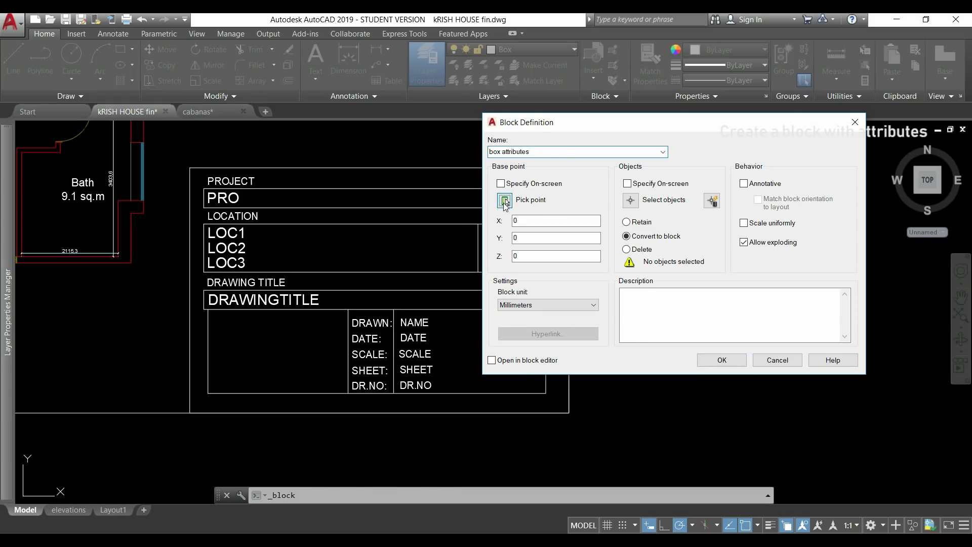
{"action": "left_click", "coordinate": [570, 413]}
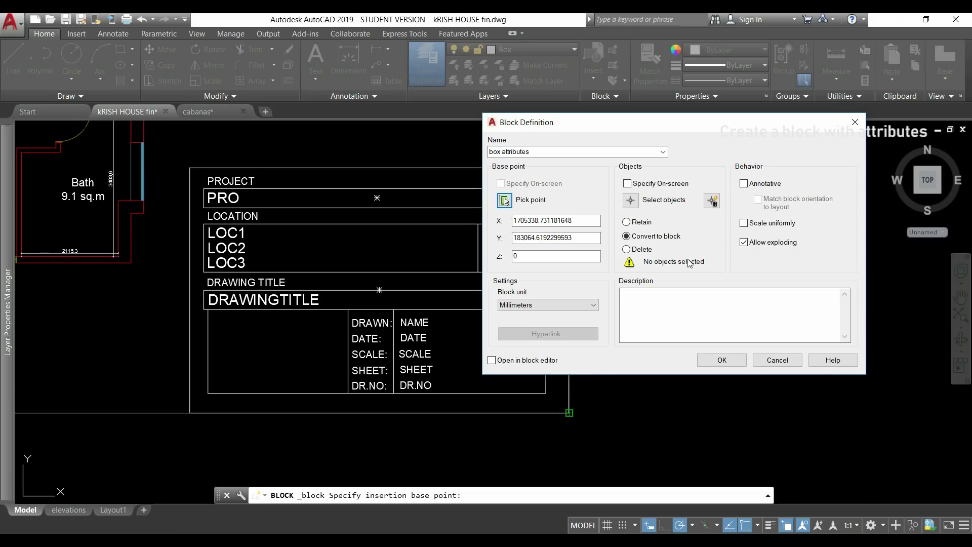
- Select the attributes in order: PRO, LOC1, LOC3, DRAWINGTITLE, NAME, DATE, SCALE, SHEET, DR.NO
{"action": "left_click", "coordinate": [631, 200]}
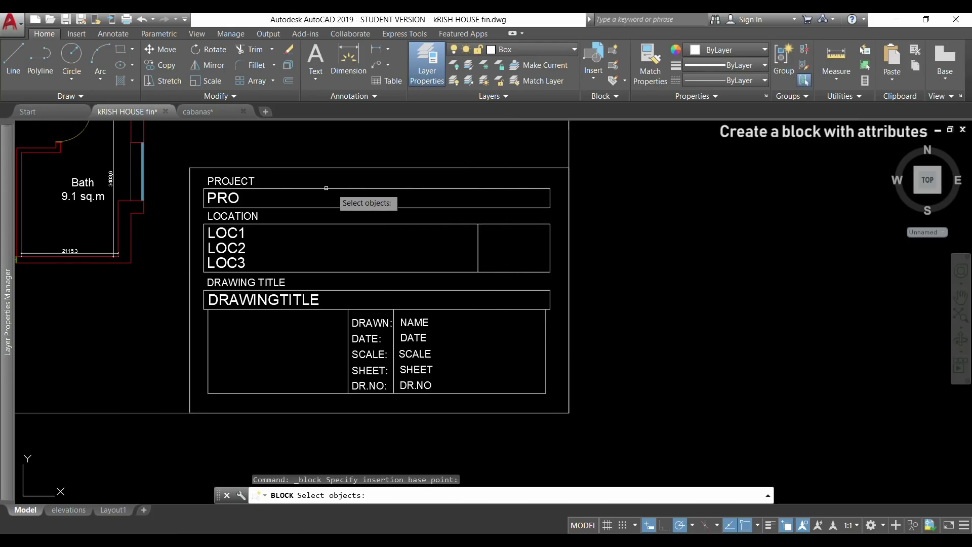
{"action": "left_click", "coordinate": [229, 197]}
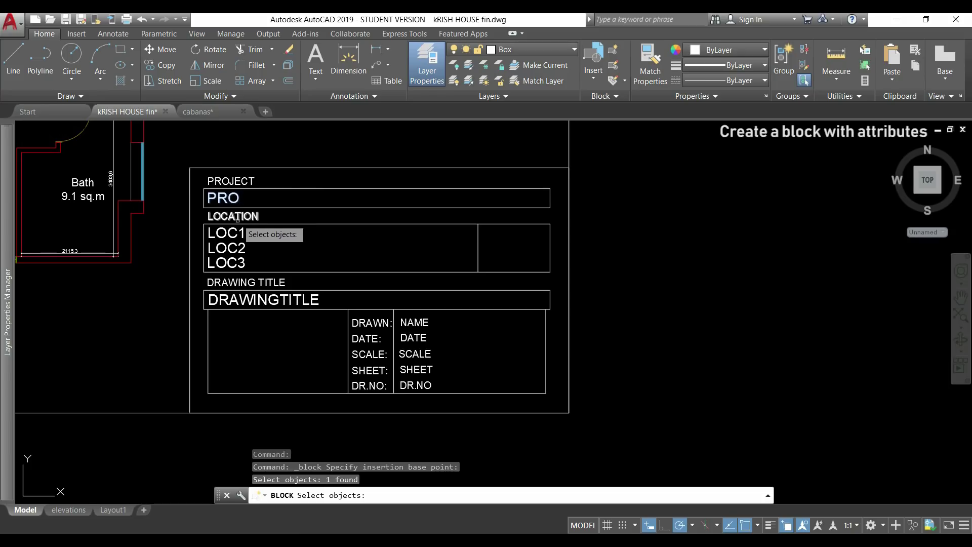
{"action": "left_click", "coordinate": [233, 236]}
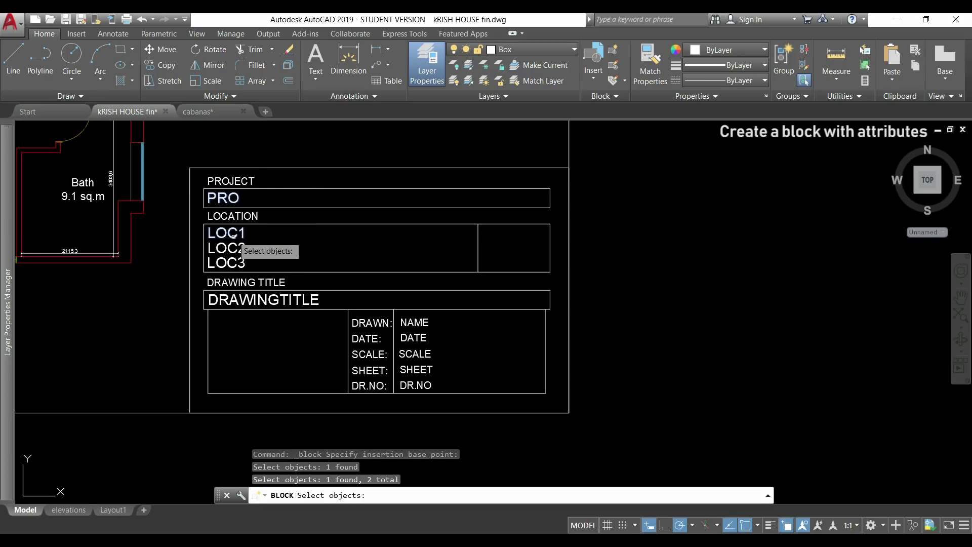
{"action": "left_click", "coordinate": [233, 263]}
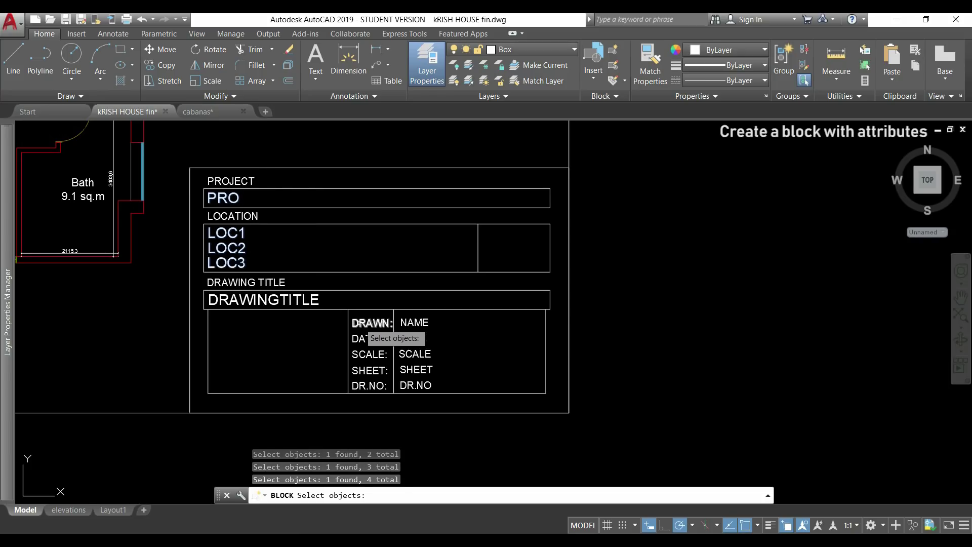
{"action": "left_click", "coordinate": [309, 302]}
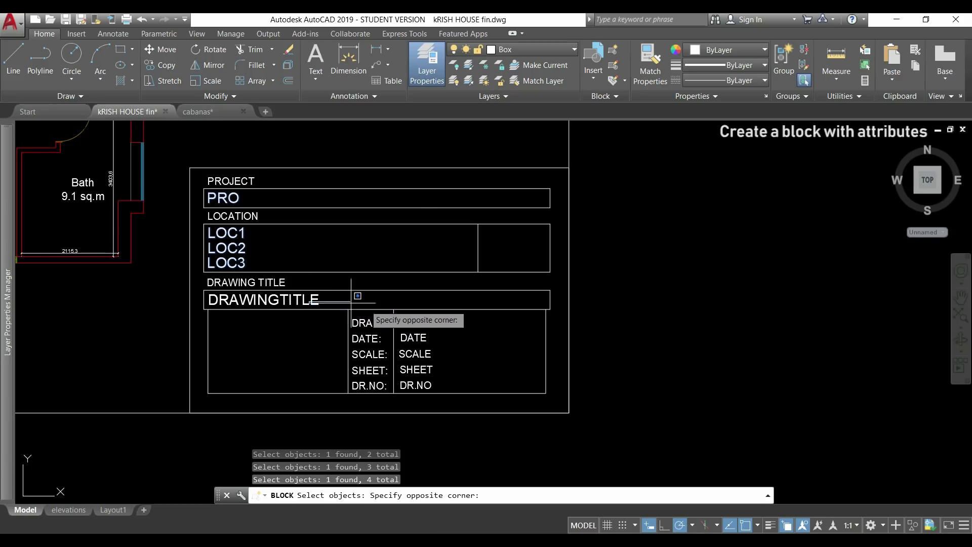
{"action": "left_click", "coordinate": [298, 287]}
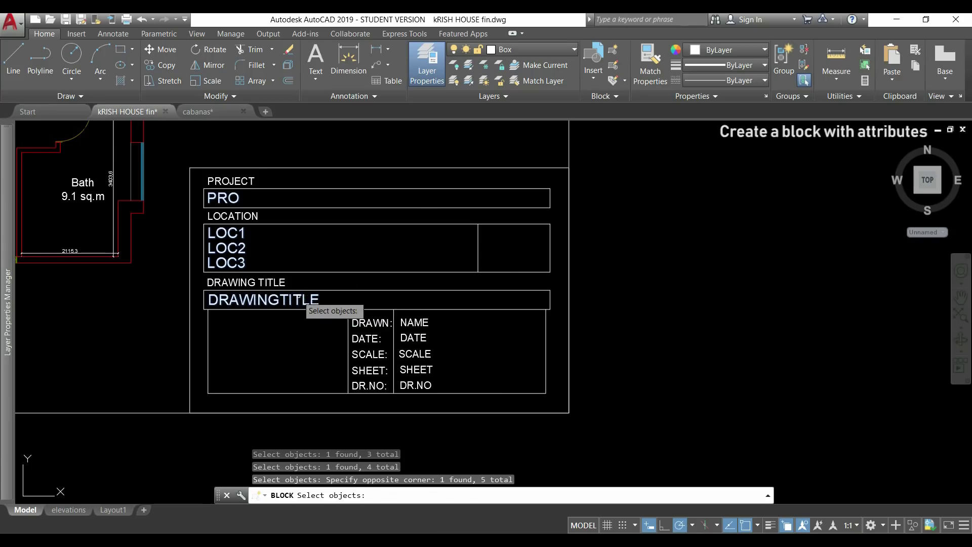
{"action": "left_click", "coordinate": [415, 322]}
{"action": "left_click", "coordinate": [416, 339]}
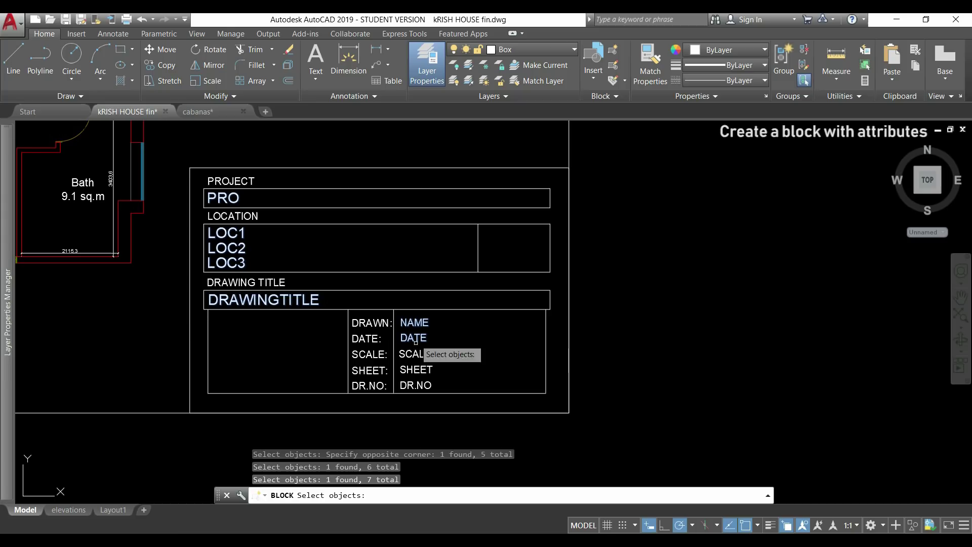
{"action": "left_click", "coordinate": [414, 355]}
{"action": "left_click", "coordinate": [416, 370]}
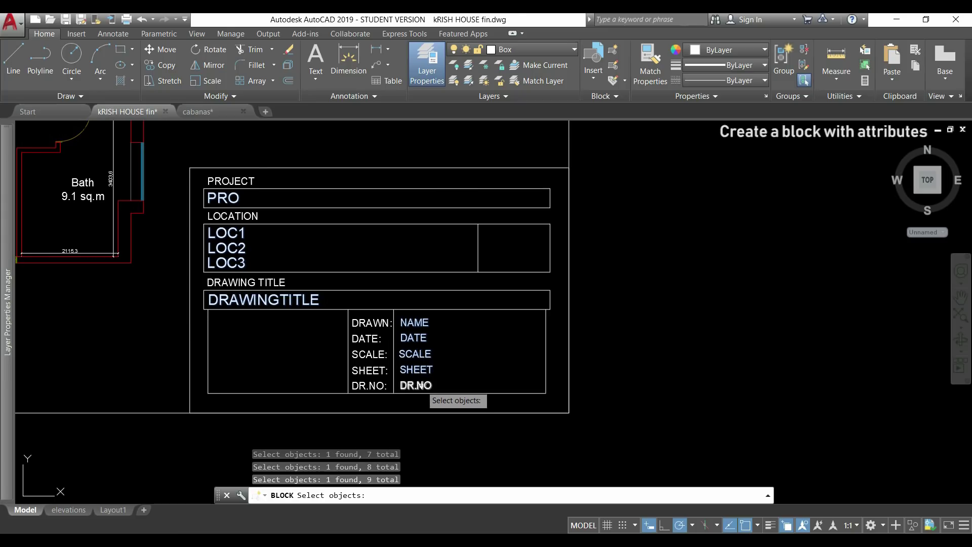
{"action": "left_click", "coordinate": [416, 385]}
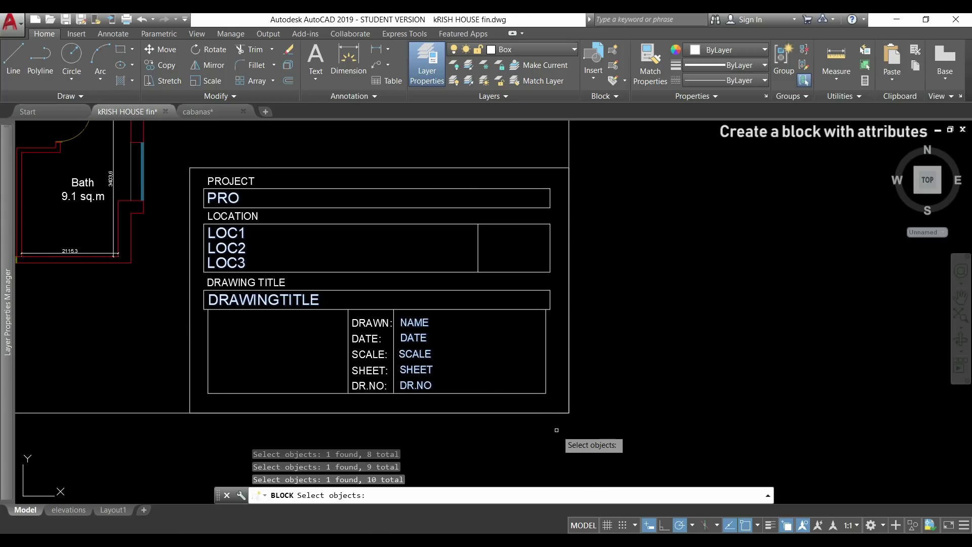
- Add all remaining title box lines and labels with a crossing window, totalling 29 objects
{"action": "left_click", "coordinate": [604, 437]}
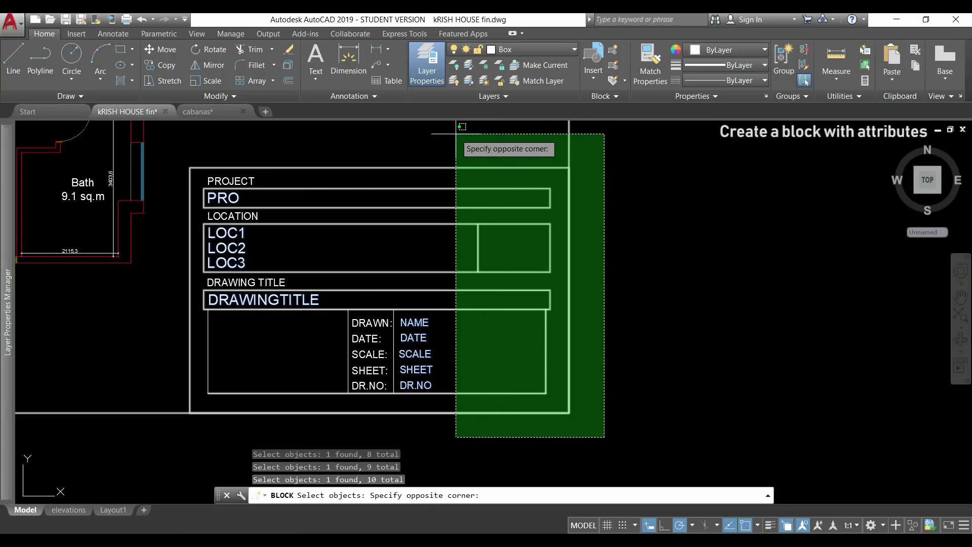
{"action": "left_click", "coordinate": [176, 141]}
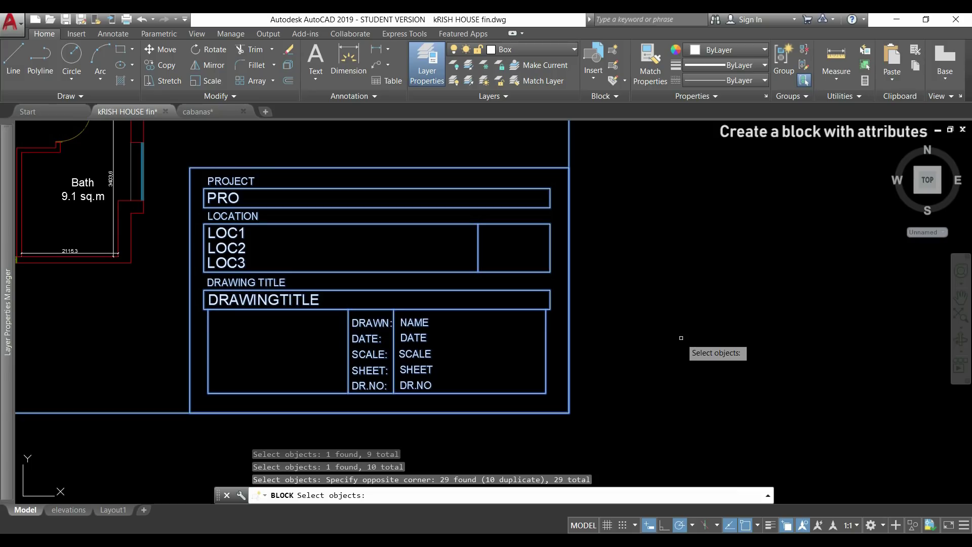
{"action": "key", "text": "Return"}
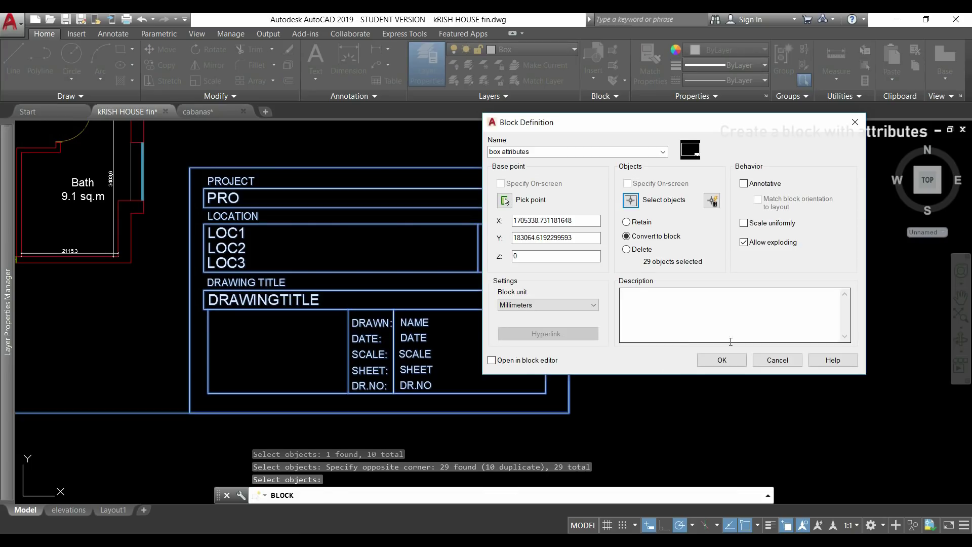
- Create the block and enter project 'Highway - Extension', the street address, Chester and the postcode
{"action": "left_click", "coordinate": [723, 362]}
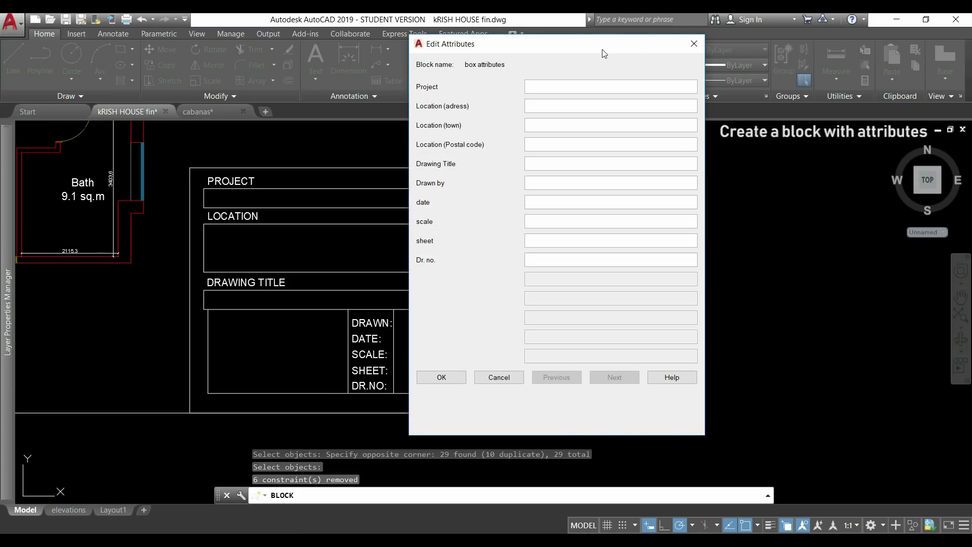
{"action": "left_click_drag", "start_coordinate": [602, 51], "coordinate": [756, 74]}
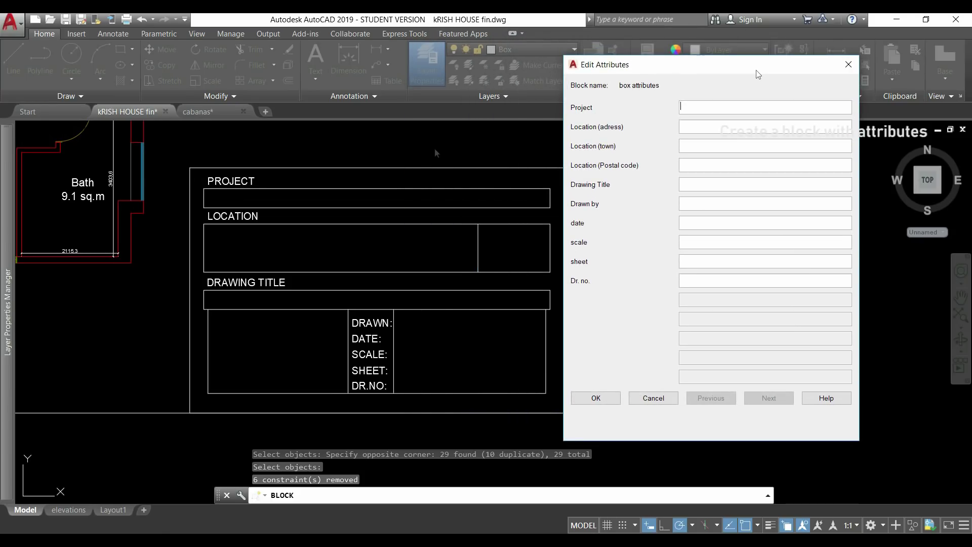
{"action": "type", "text": "Highway - Extension"}
{"action": "key", "text": "Tab"}
{"action": "key", "text": "Tab"}
{"action": "type", "text": "Chester"}
- Fill in 'Proposed floor plans', the drafter's name, March 2015, scale 1:90, sheet A3 and 5
{"action": "key", "text": "Tab"}
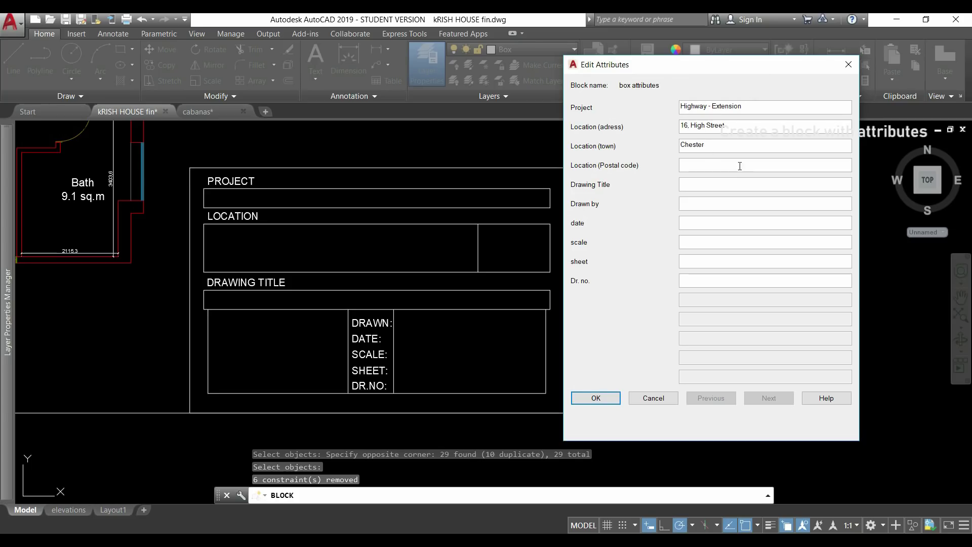
{"action": "key", "text": "Tab"}
{"action": "type", "text": "Proposed floor plans"}
{"action": "key", "text": "Tab"}
{"action": "type", "text": "Phillip"}
{"action": "key", "text": "Tab"}
{"action": "type", "text": "March 2015"}
{"action": "key", "text": "Tab"}
{"action": "type", "text": "1:90"}
{"action": "key", "text": "Tab"}
{"action": "type", "text": "A3"}
{"action": "key", "text": "Tab"}
{"action": "type", "text": "5"}
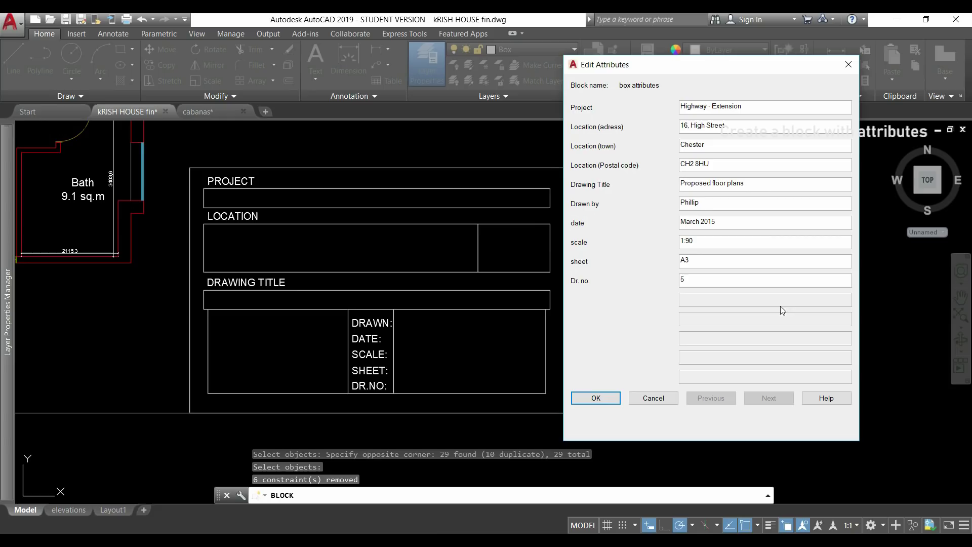
{"action": "left_click", "coordinate": [609, 402]}
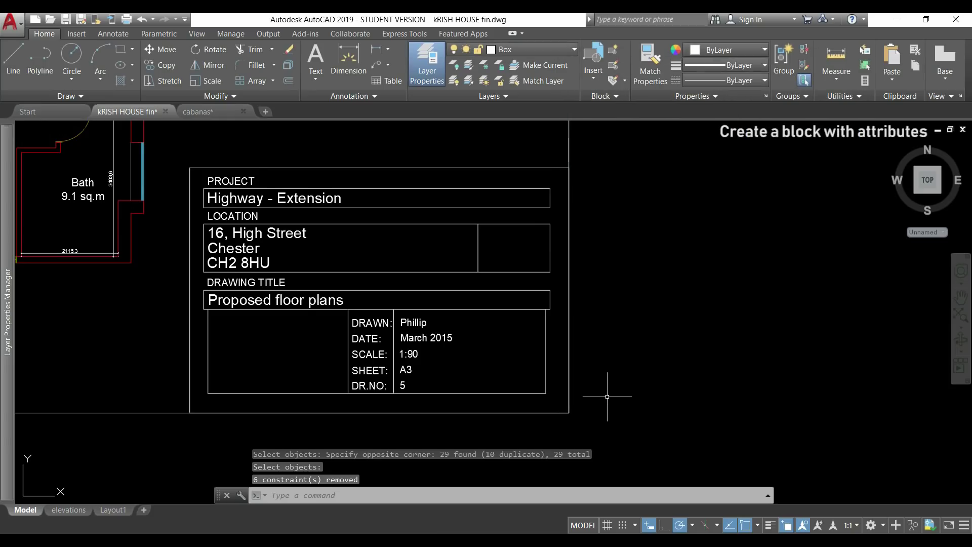